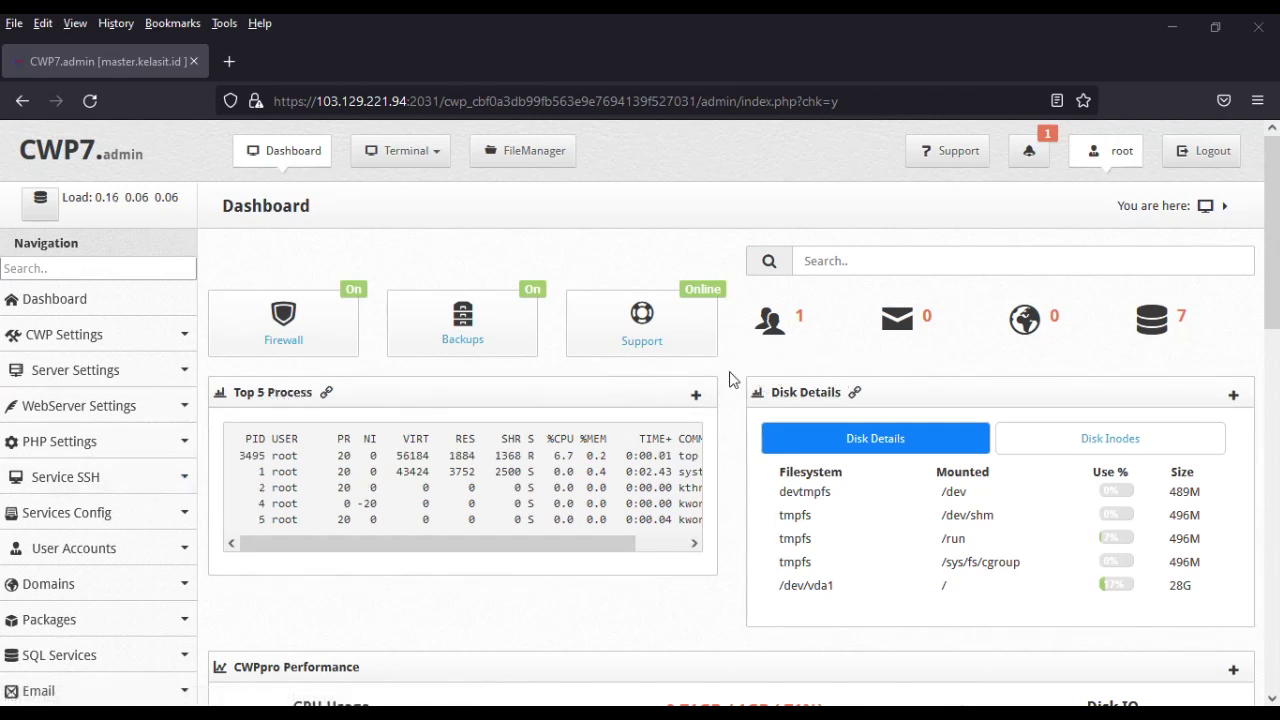
# Open the list of user accounts and review the hosting account's entry
pyautogui.scroll(-3, 157, 493)
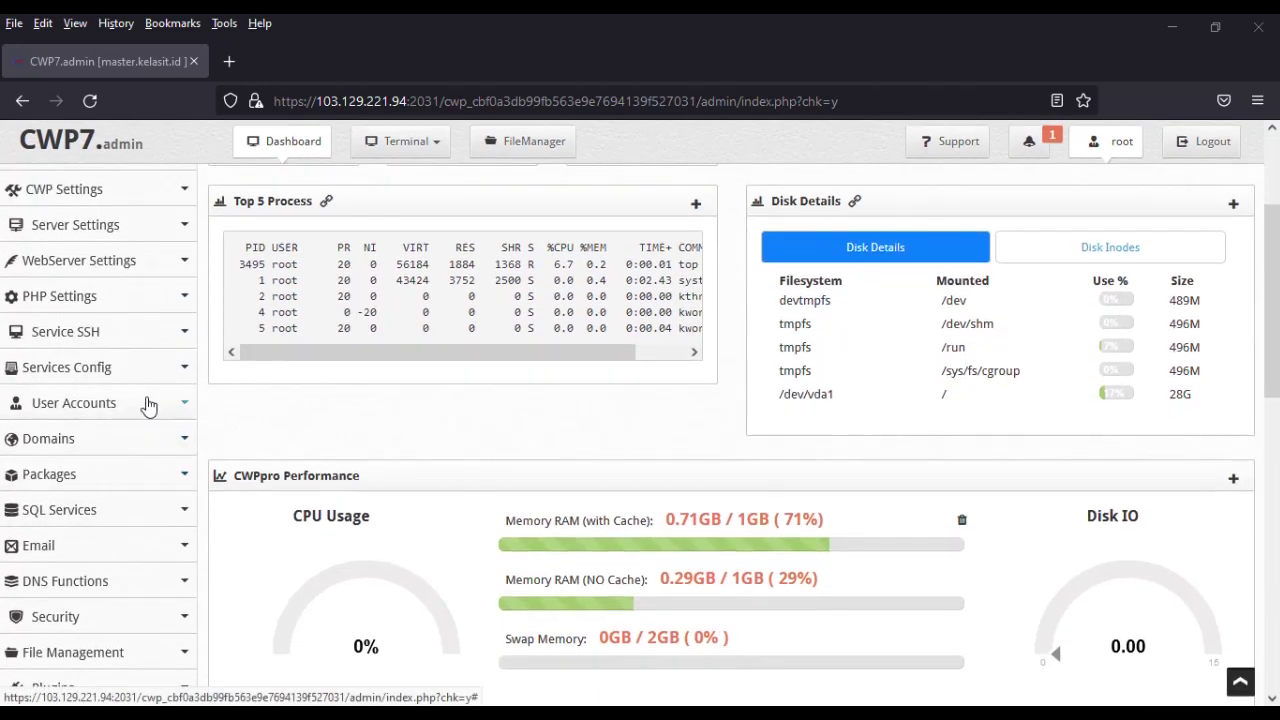
pyautogui.click(150, 403)
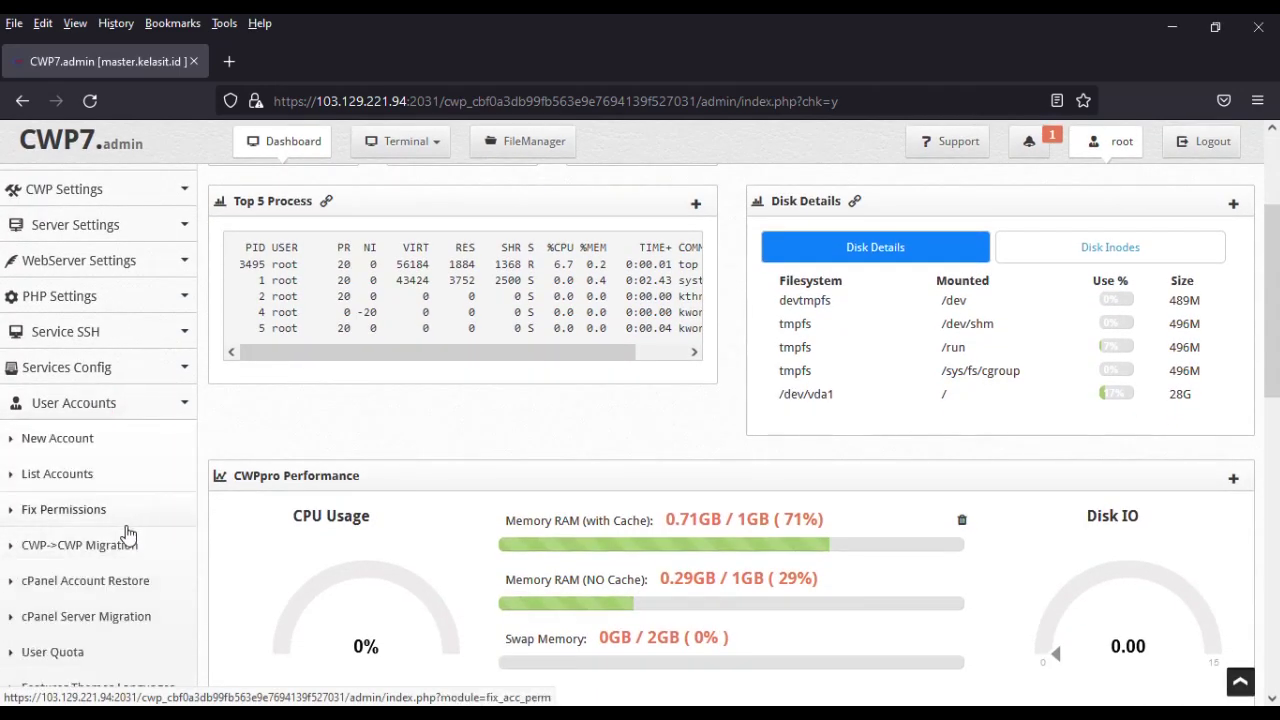
pyautogui.click(72, 476)
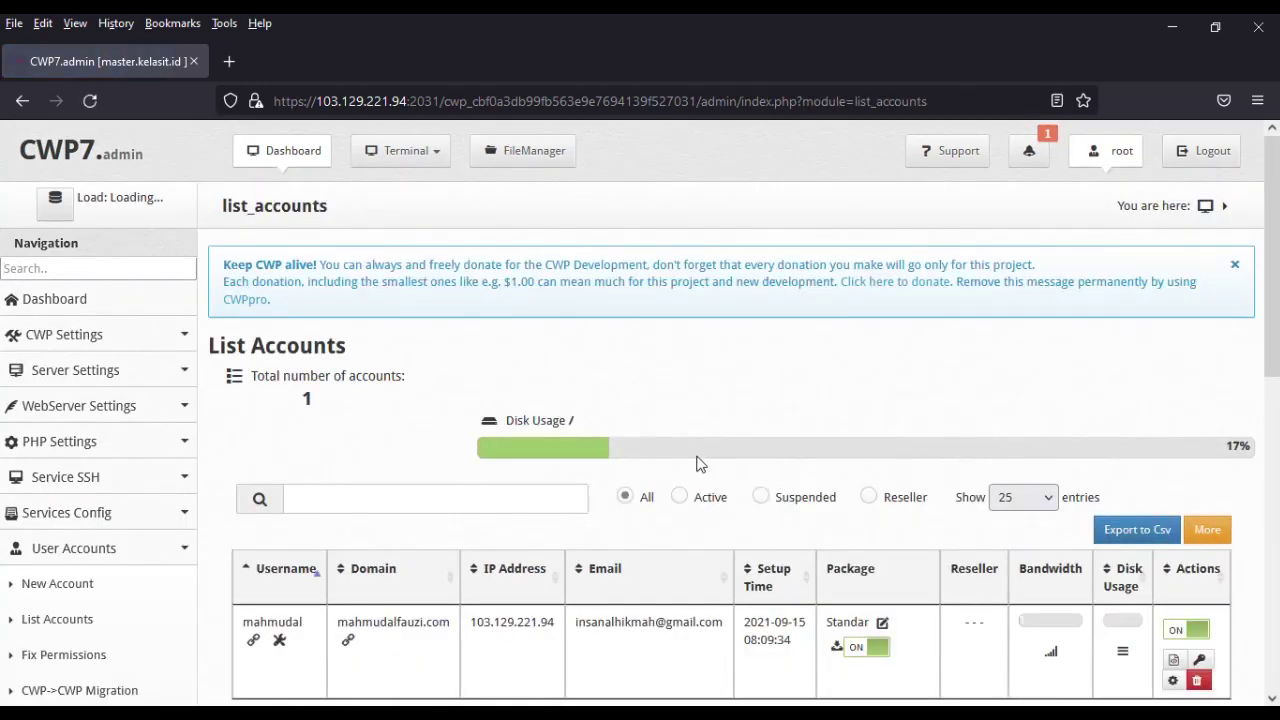
pyautogui.scroll(-2, 698, 463)
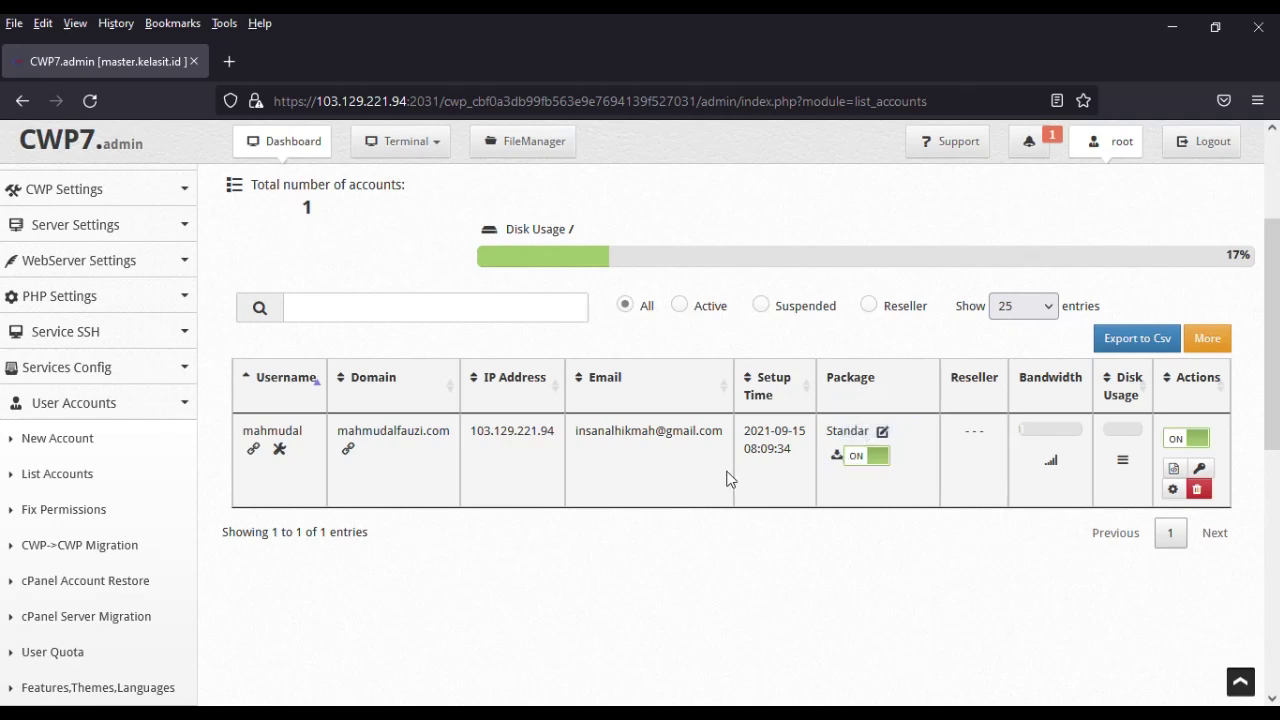
pyautogui.scroll(3, 728, 477)
pyautogui.click(140, 268)
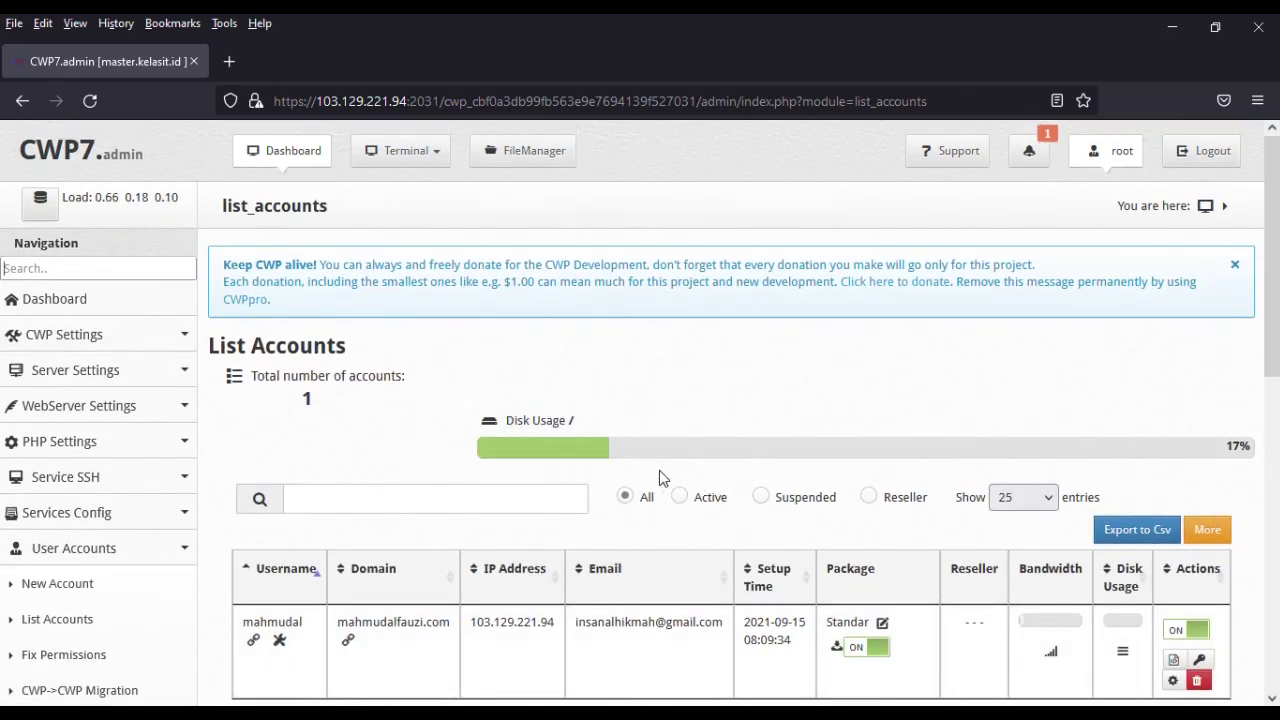
pyautogui.scroll(-3, 665, 600)
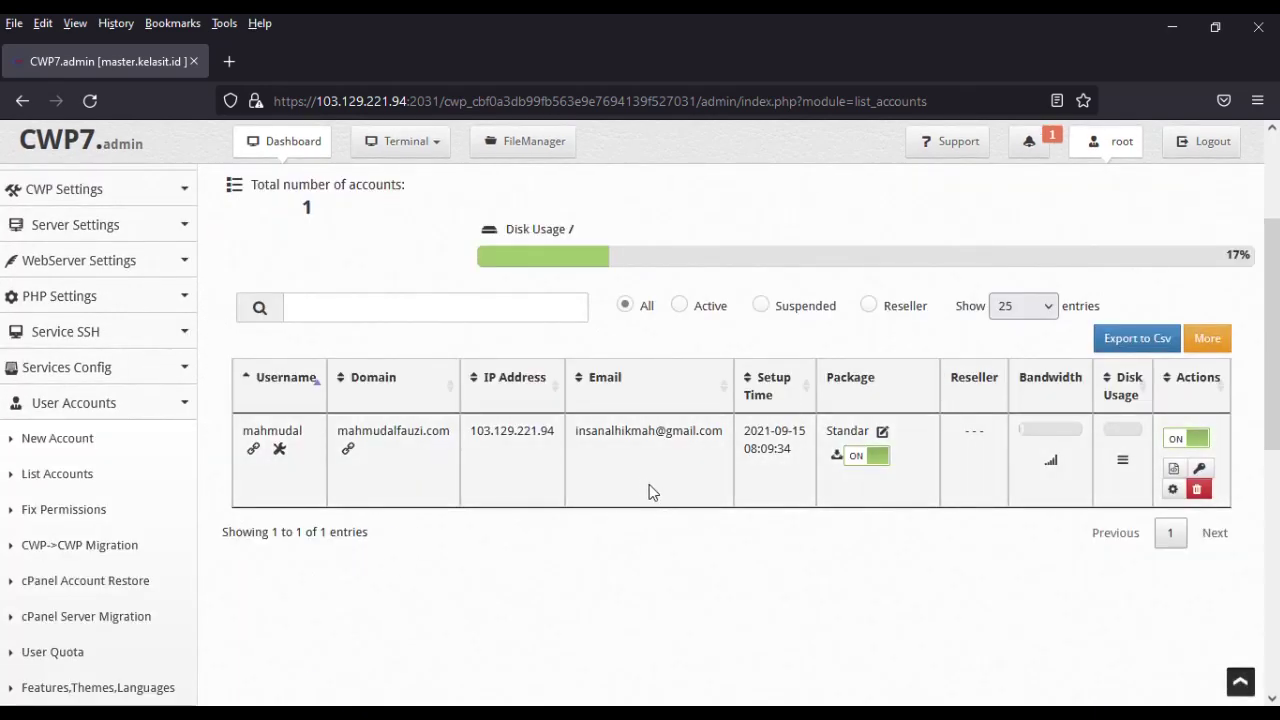
pyautogui.scroll(3, 678, 498)
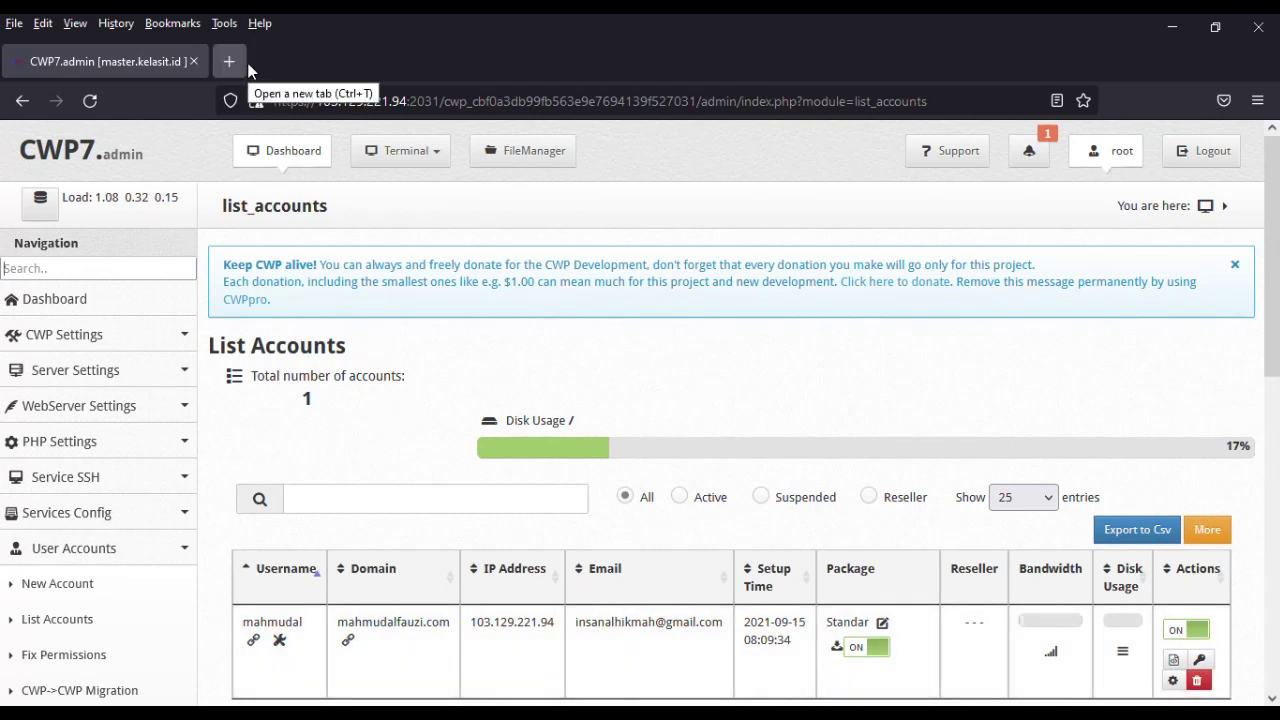
# Copy the hosting account's domain name from the accounts list
pyautogui.click(345, 620)
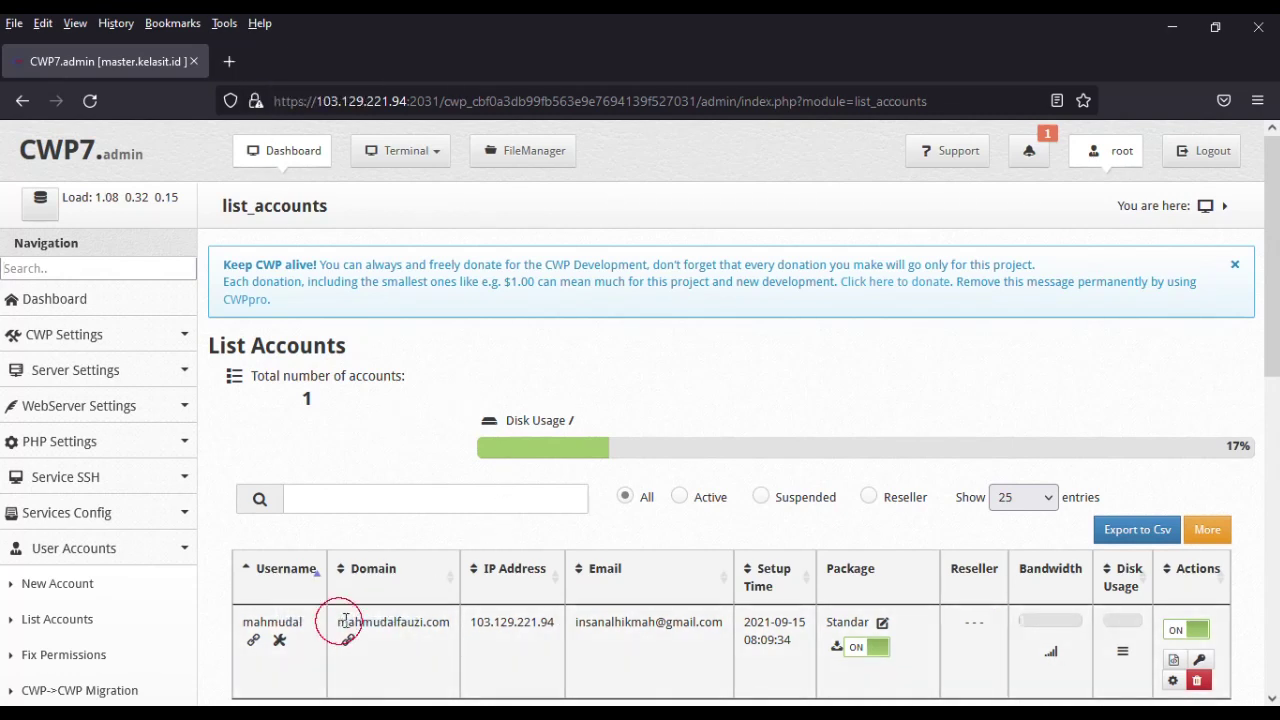
pyautogui.moveTo(345, 620); pyautogui.dragTo(450, 622)
pyautogui.rightClick(434, 622)
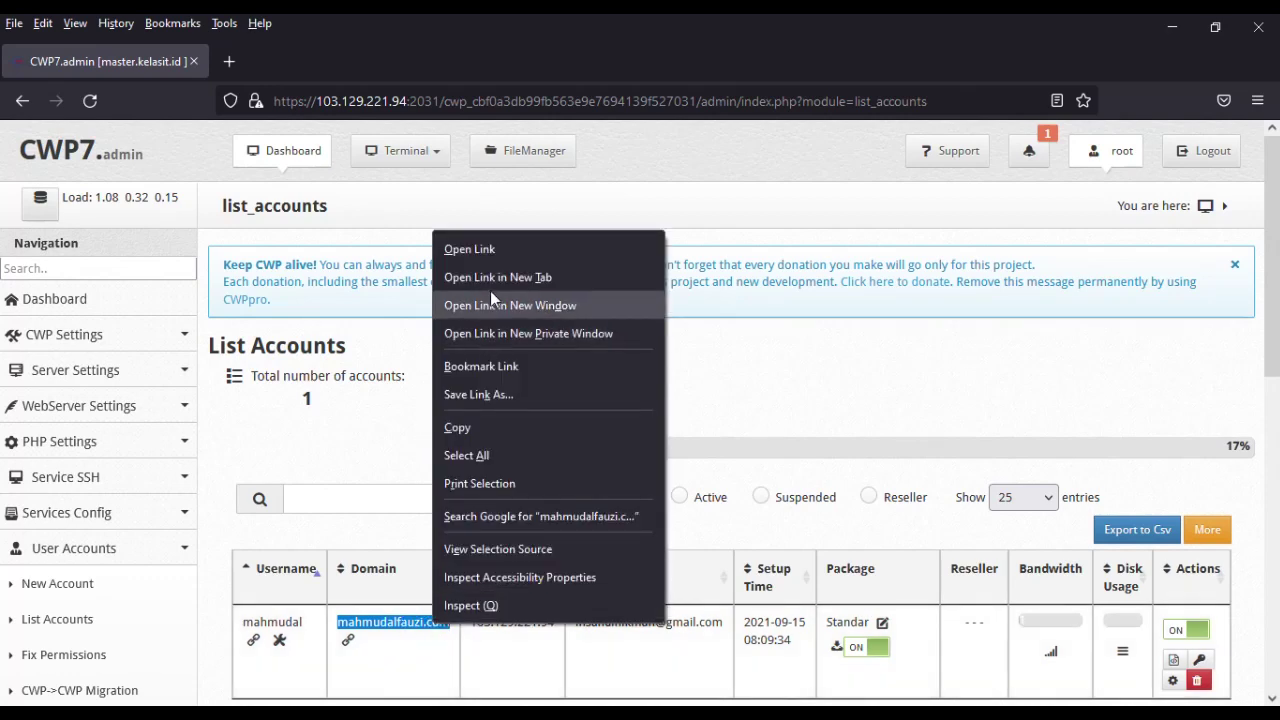
pyautogui.click(478, 430)
# Load the copied domain on port 2083 in a new browser tab and log in to the user panel with the prefilled credentials
pyautogui.click(229, 62)
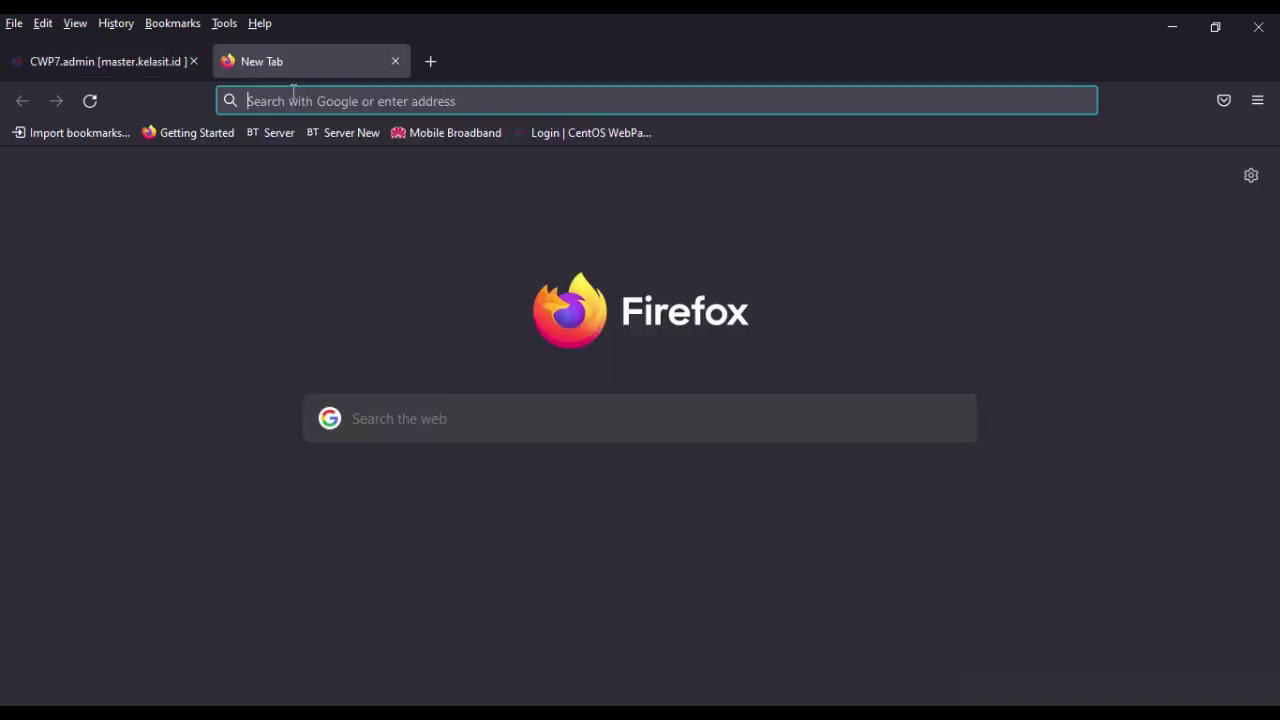
pyautogui.hotkey('ctrl', 'v')
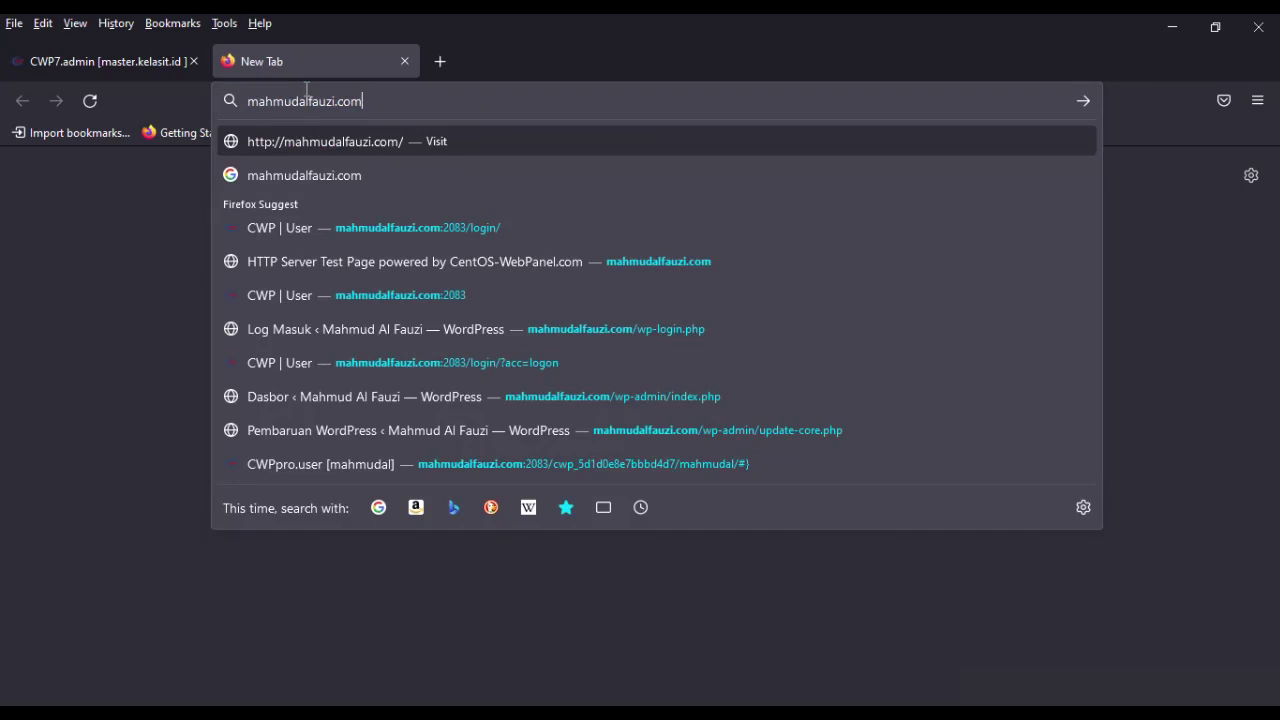
pyautogui.write(':2083/')
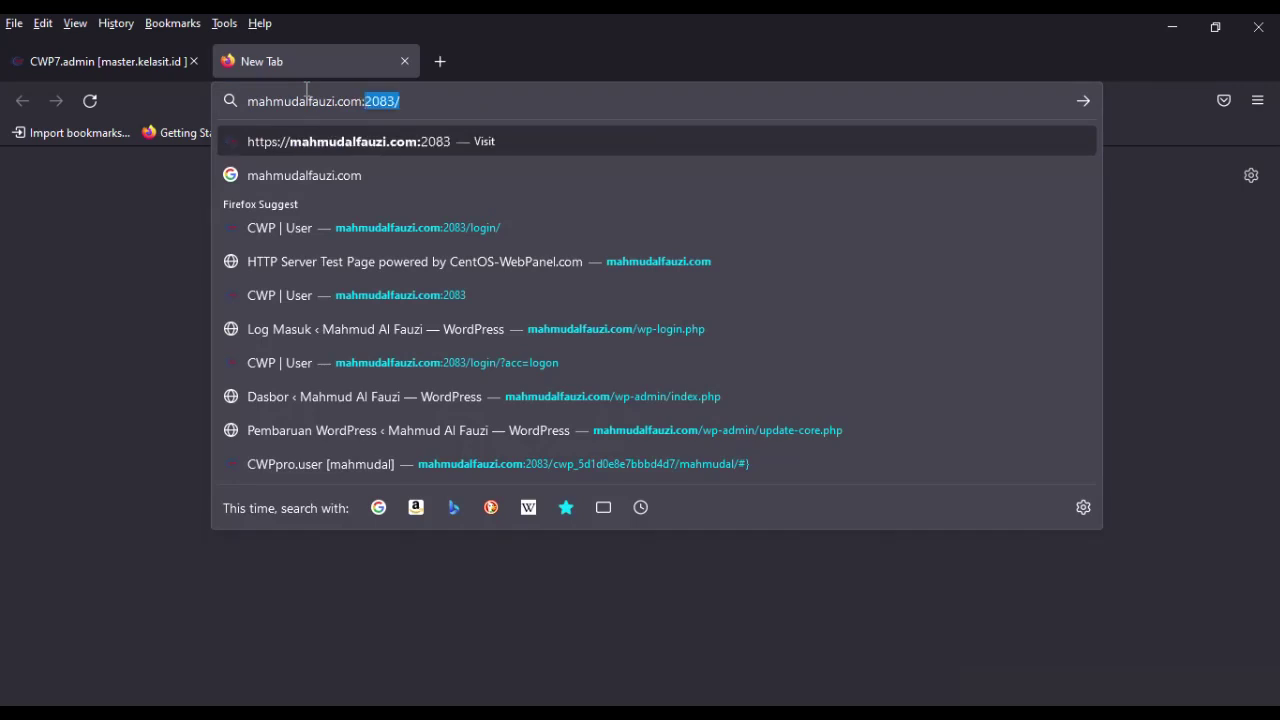
pyautogui.press('Right')
pyautogui.press('BackSpace')
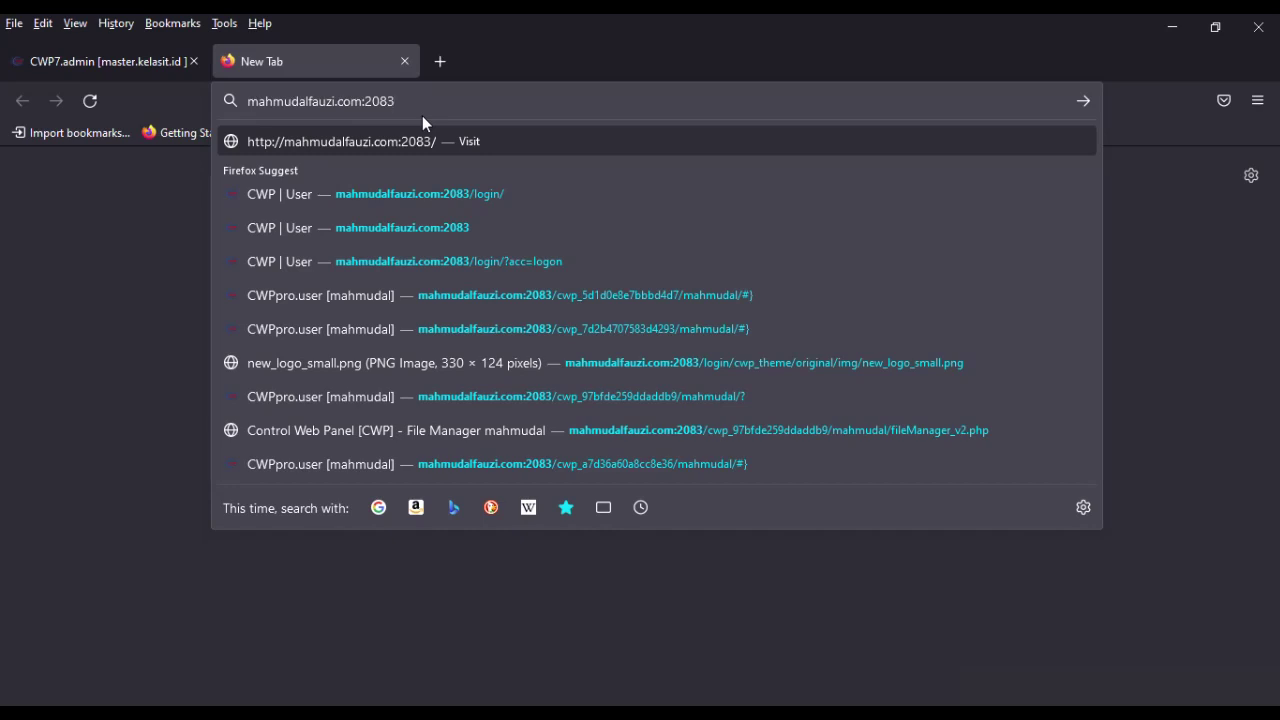
pyautogui.press('Return')
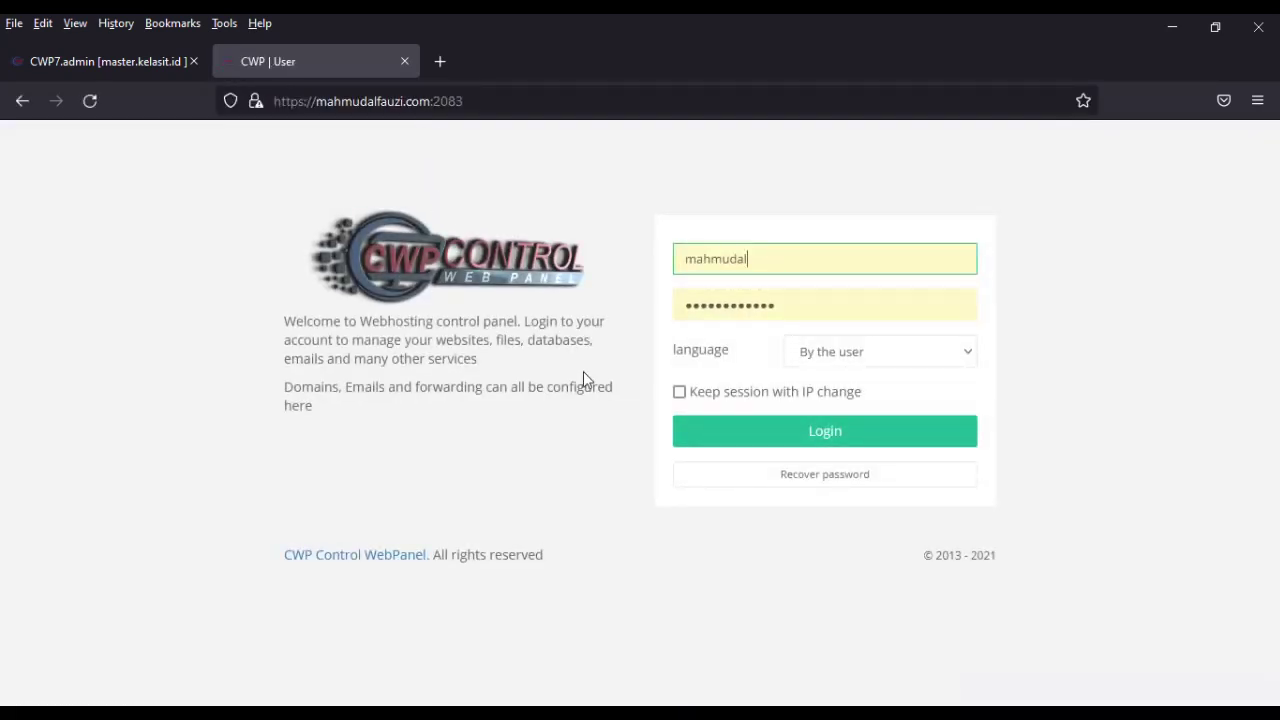
pyautogui.click(822, 431)
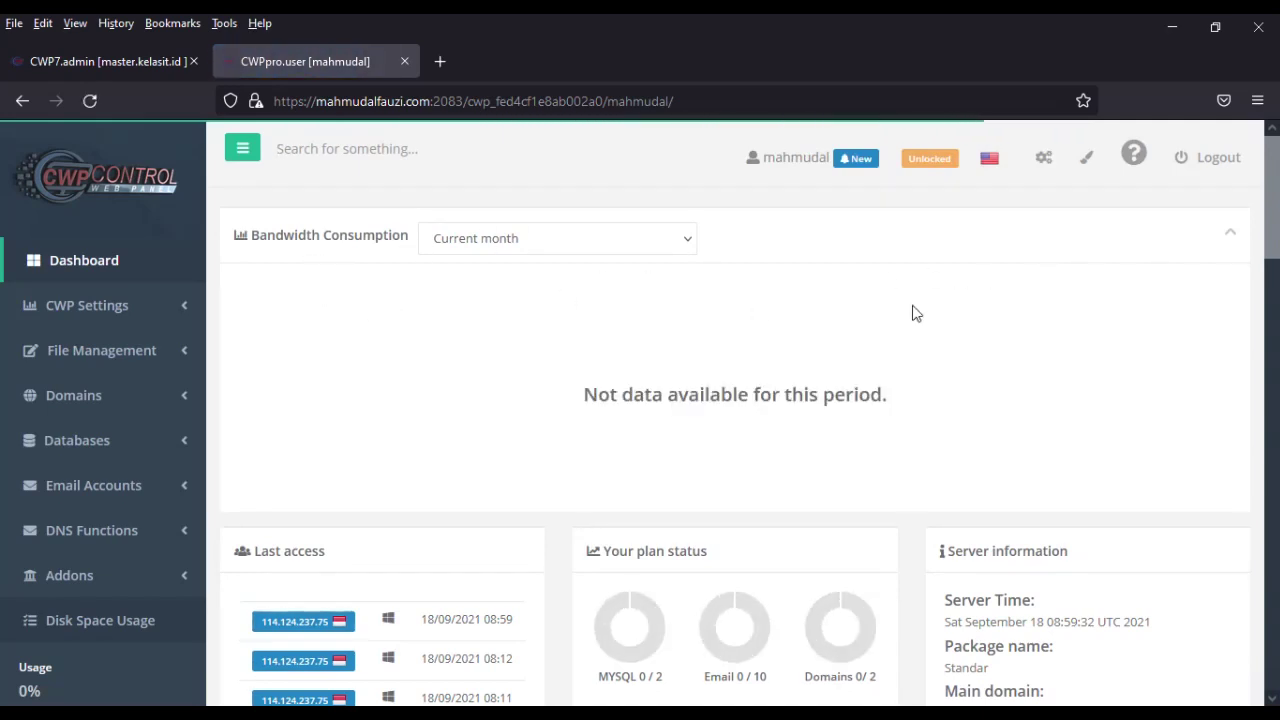
# Look through the user panel dashboard, examining the logo, plan status, server information and the available modules from CWP Settings to Addons and Settings
pyautogui.scroll(-7, 951, 315)
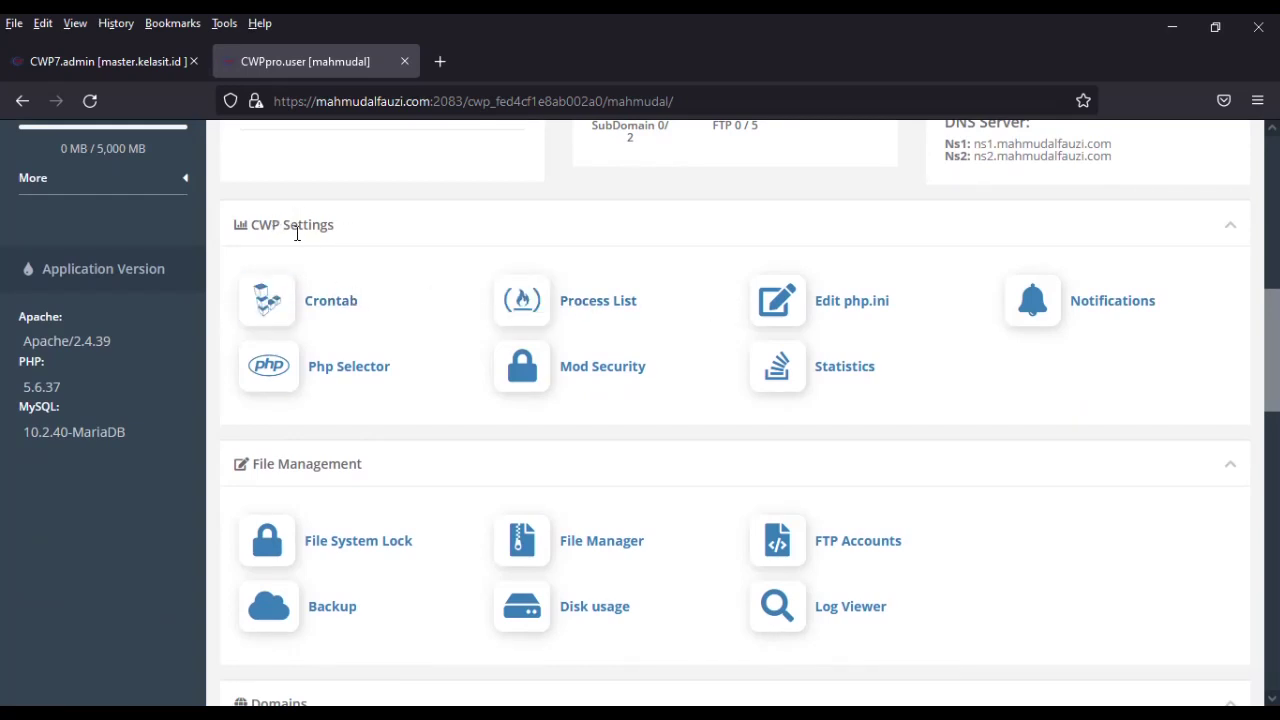
pyautogui.scroll(-2, 434, 266)
pyautogui.scroll(-6, 377, 295)
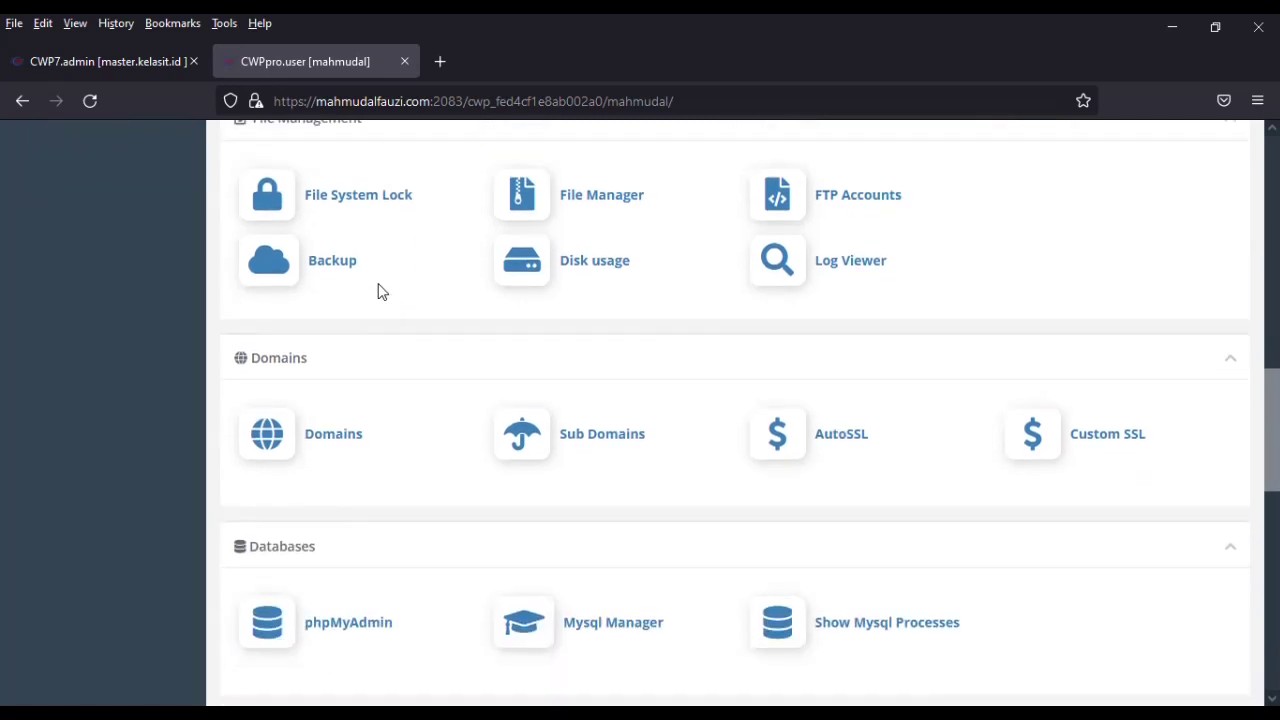
pyautogui.scroll(-2, 390, 350)
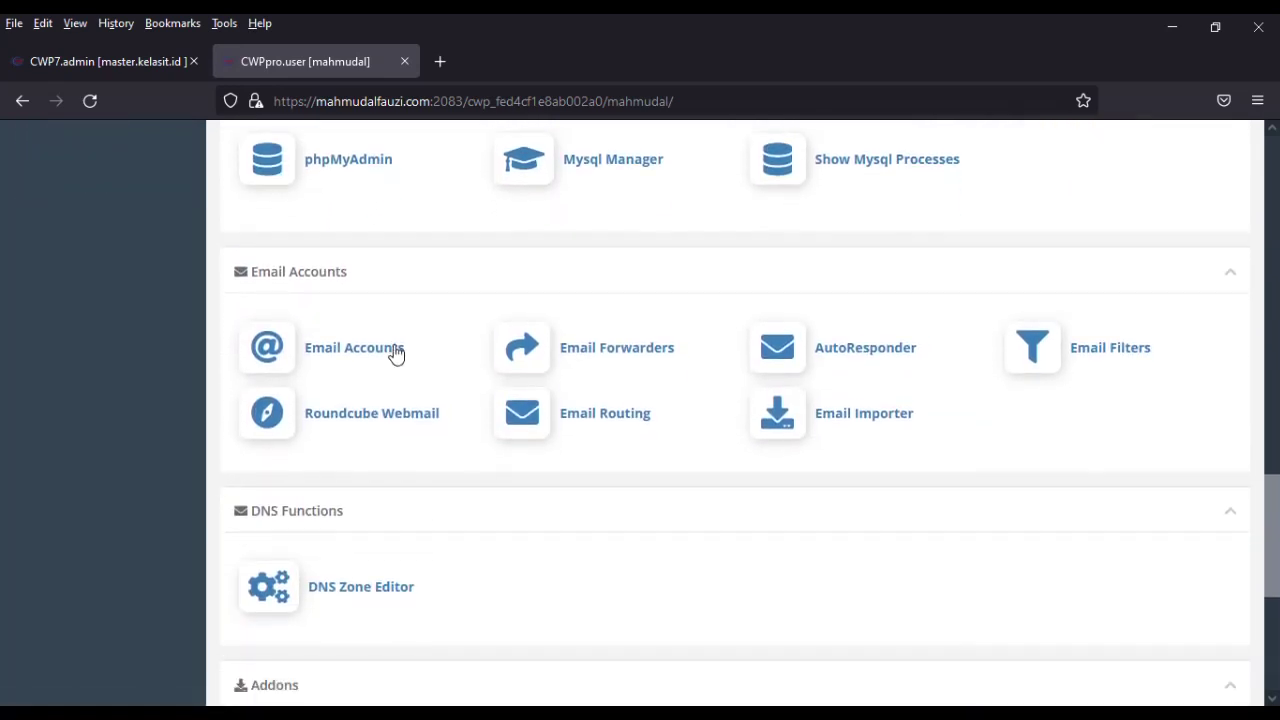
pyautogui.scroll(-2, 420, 387)
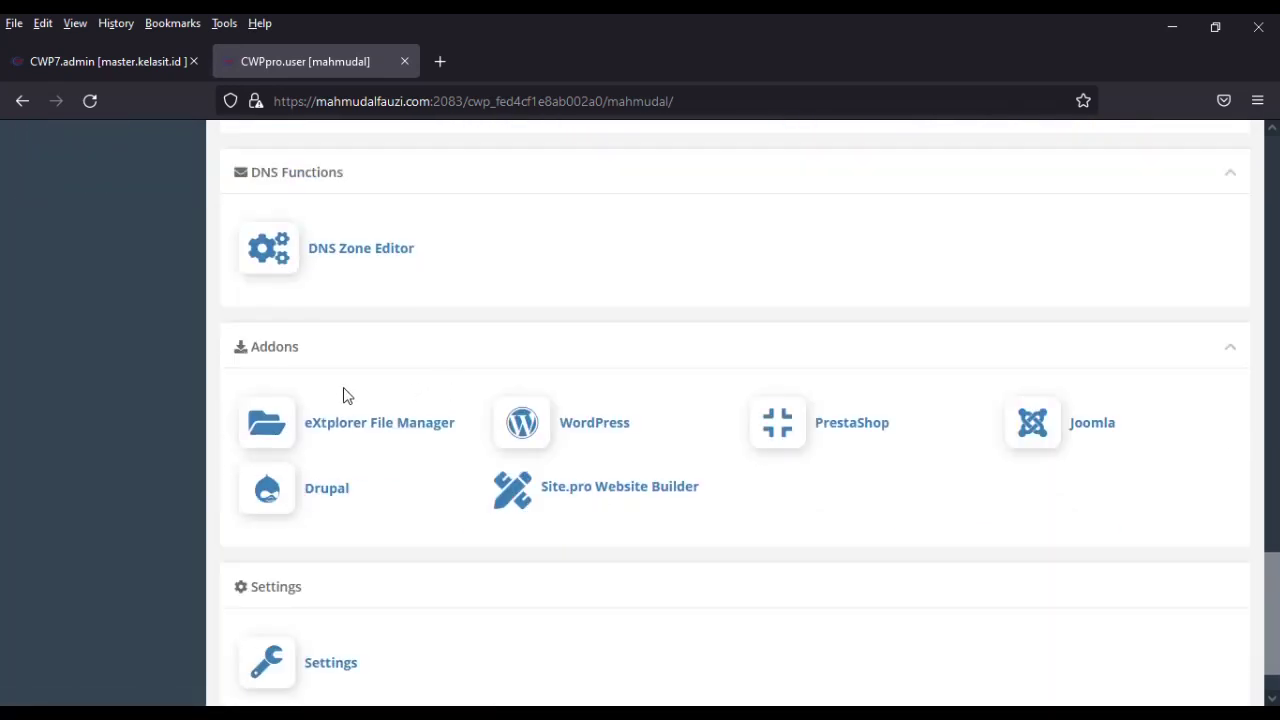
pyautogui.scroll(-1, 351, 394)
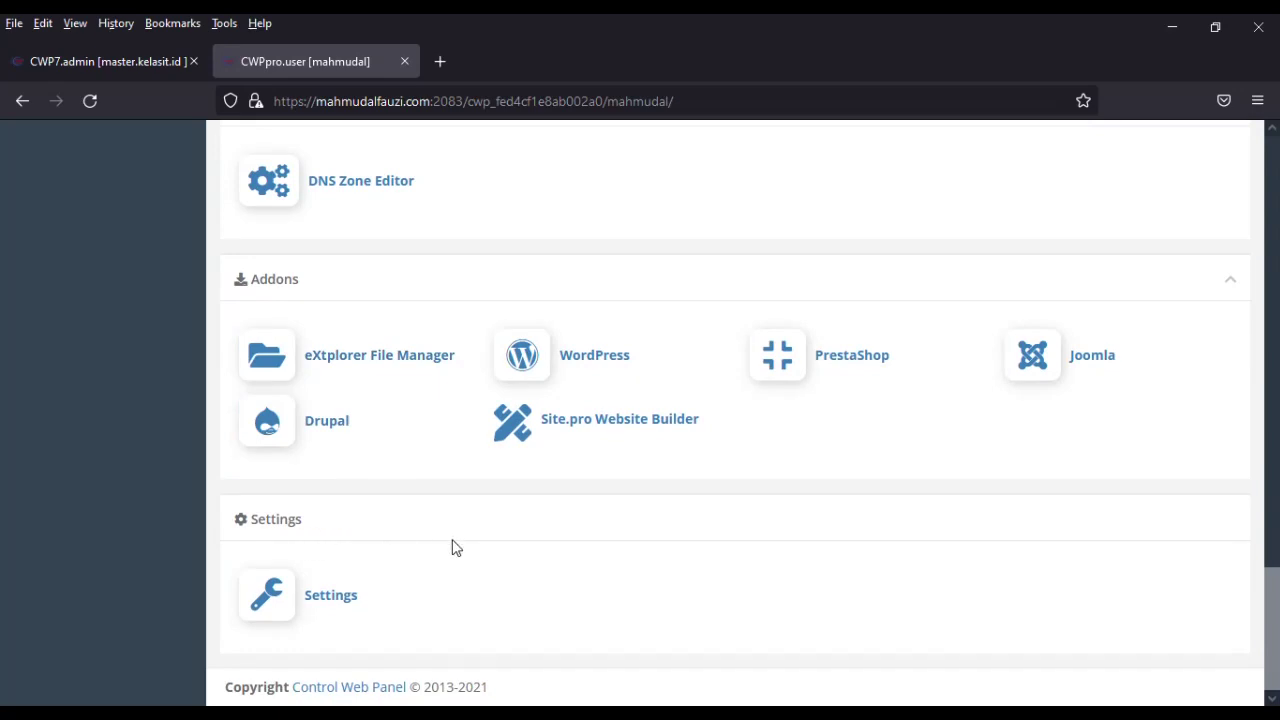
pyautogui.scroll(20, 463, 573)
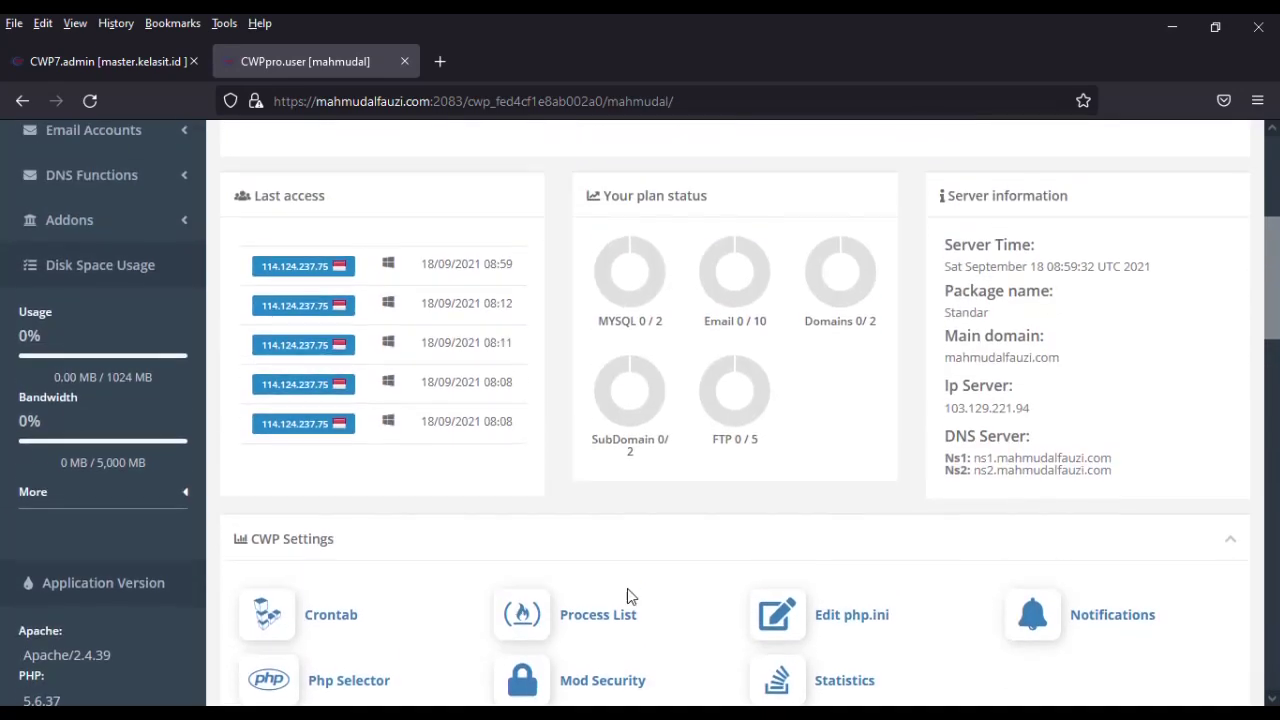
pyautogui.scroll(-5, 505, 595)
pyautogui.scroll(5, 525, 580)
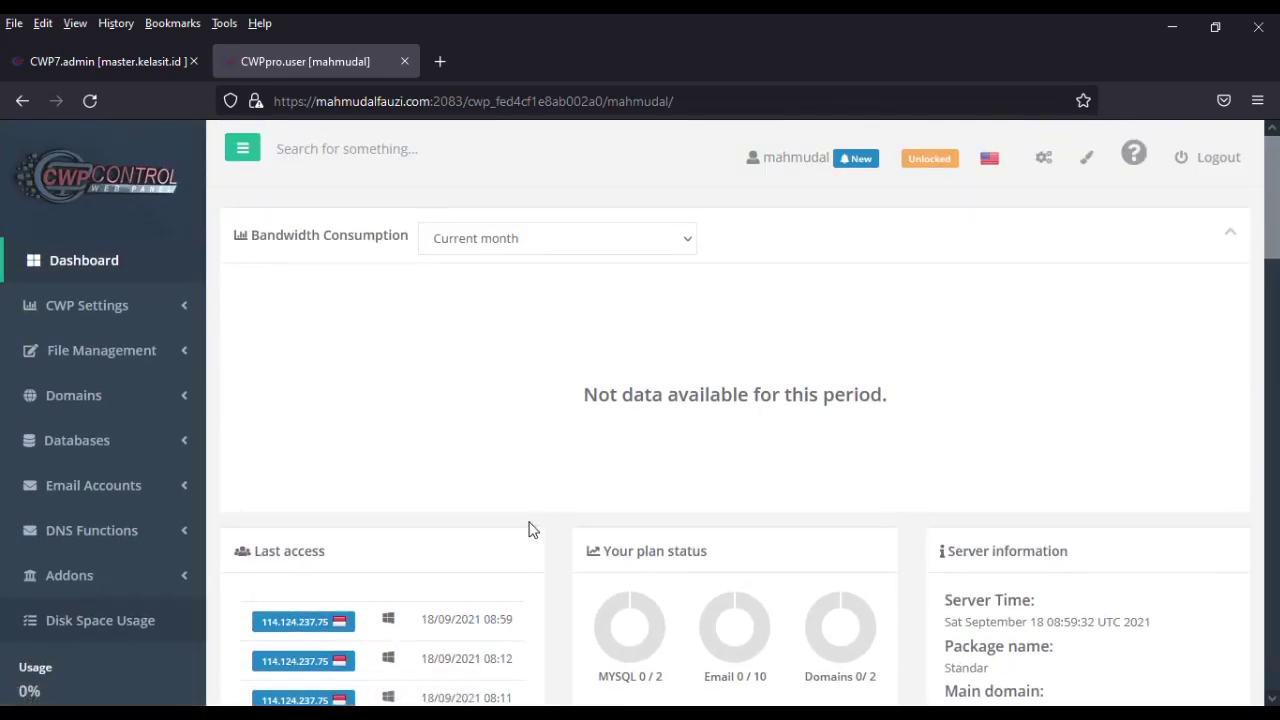
pyautogui.scroll(-4, 528, 530)
pyautogui.scroll(-4, 524, 527)
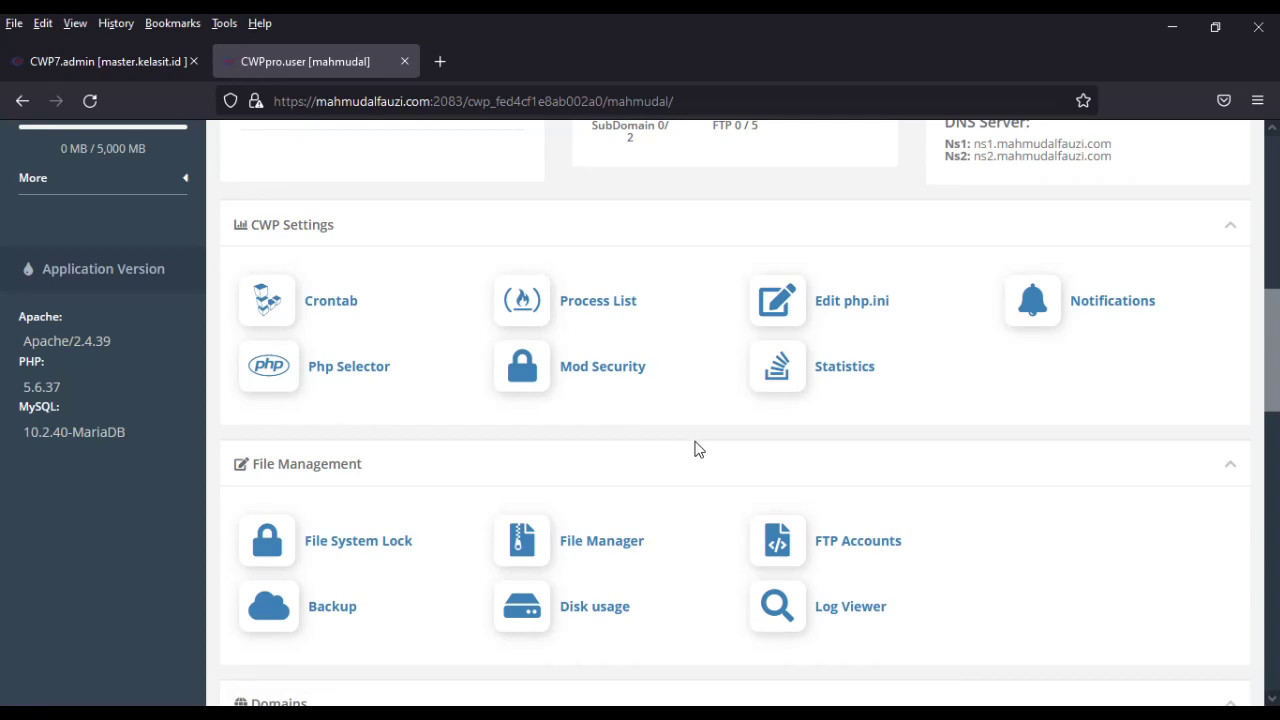
pyautogui.scroll(4, 697, 449)
pyautogui.scroll(-2, 714, 586)
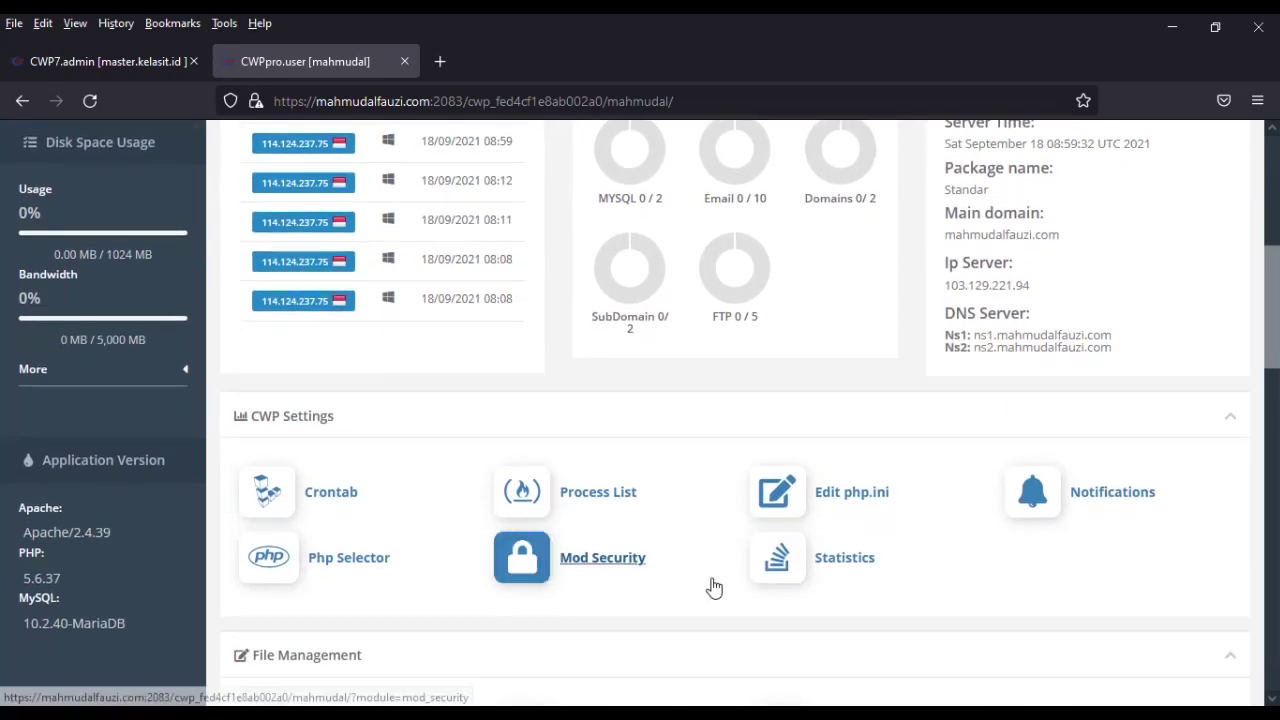
pyautogui.scroll(5, 712, 586)
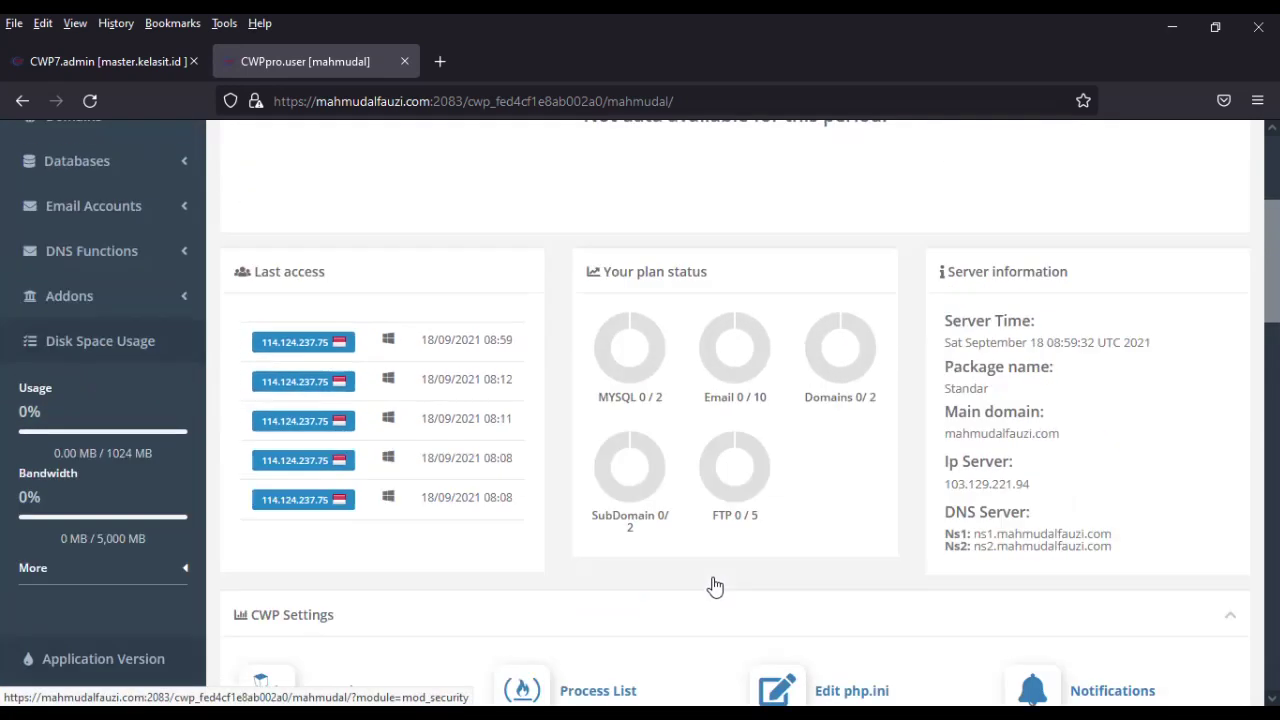
# Log out of the user panel and close its browser tab to return to the admin panel
pyautogui.click(1228, 167)
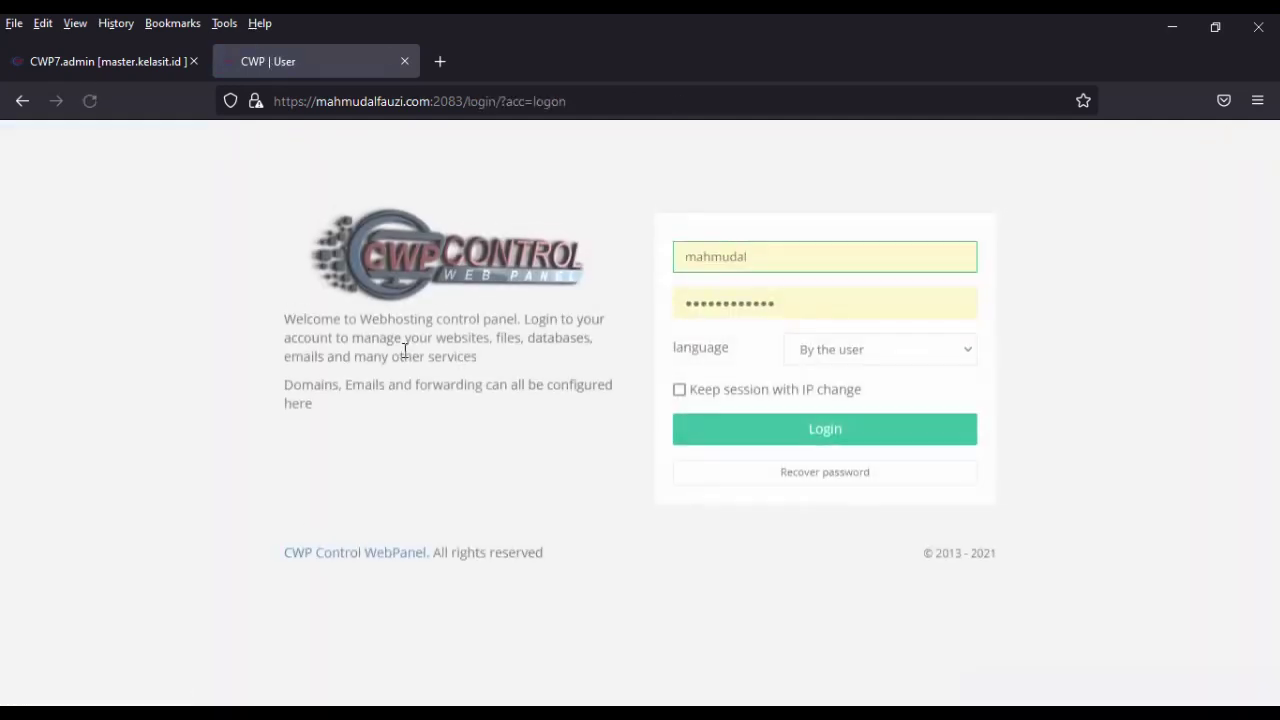
pyautogui.click(404, 62)
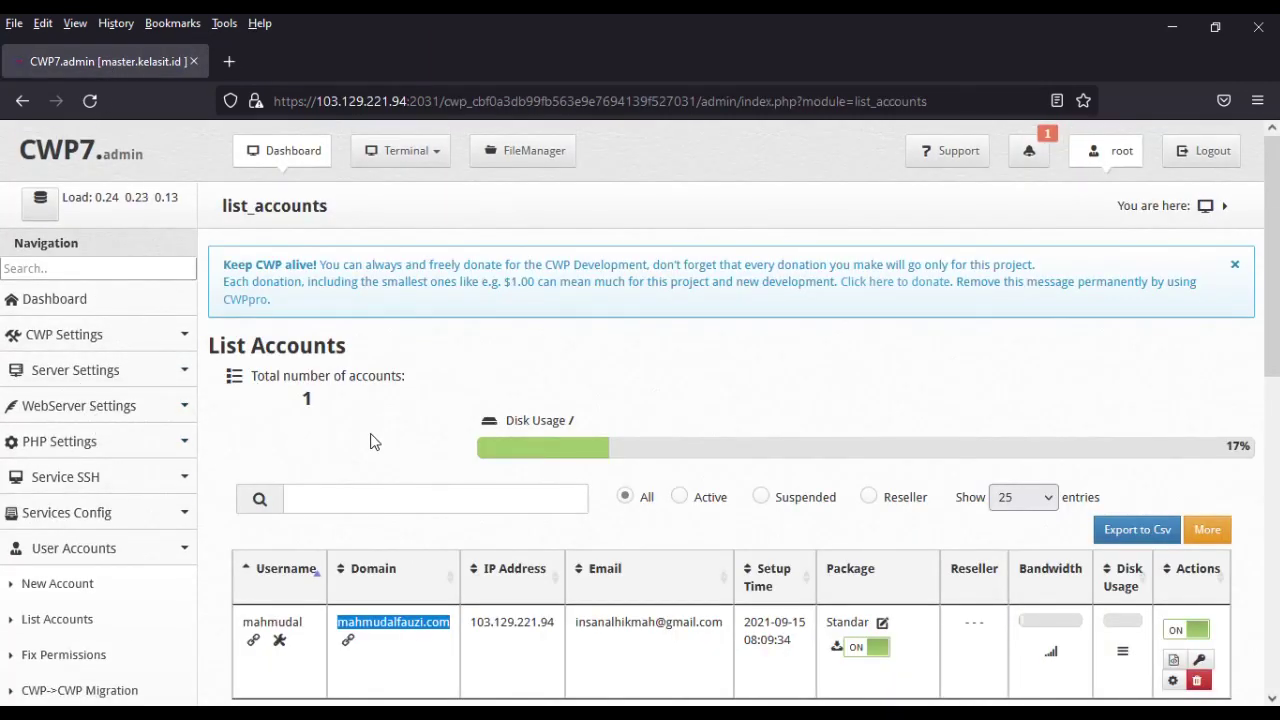
# Open the Features,Themes,Languages page of the user accounts section
pyautogui.scroll(-3, 150, 525)
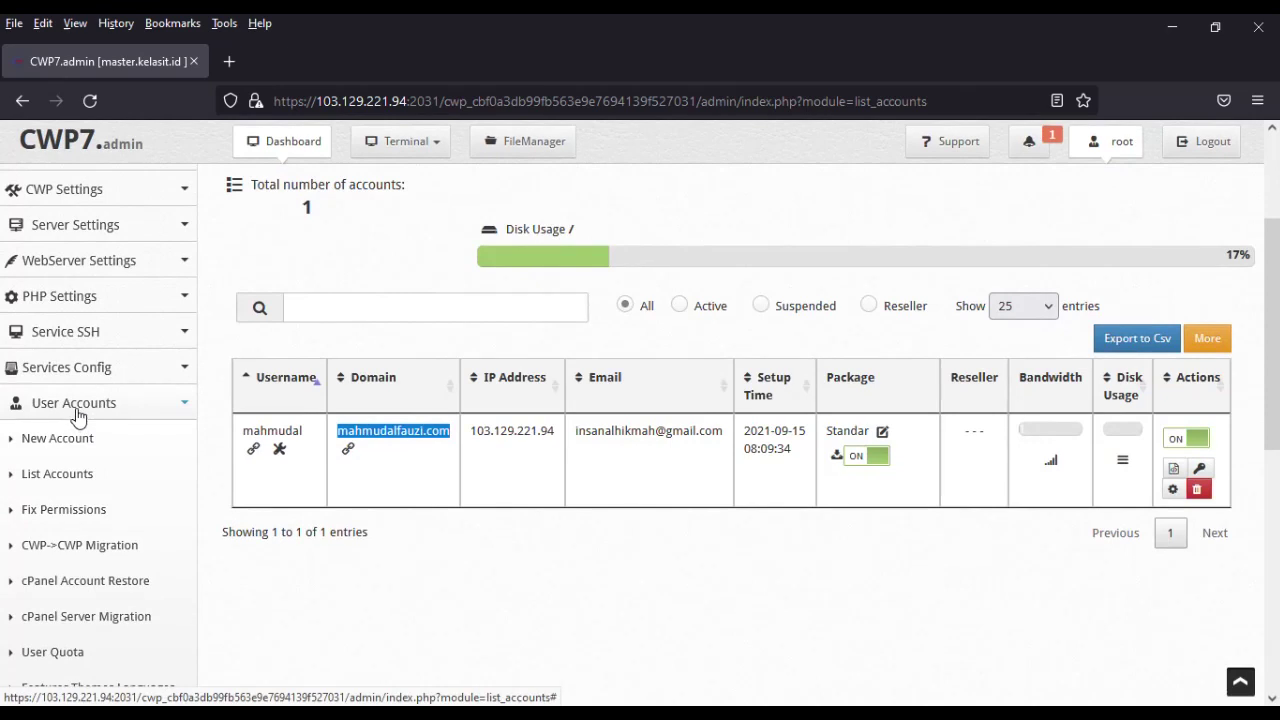
pyautogui.scroll(-5, 87, 510)
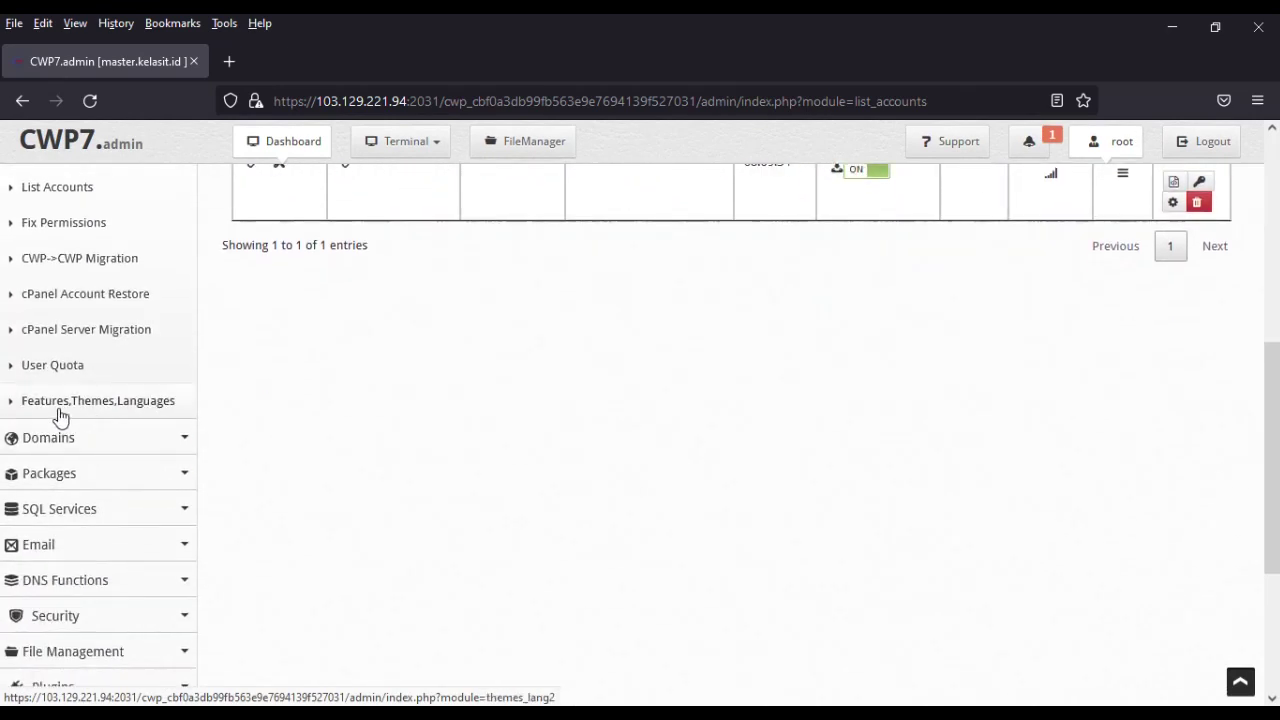
pyautogui.click(147, 408)
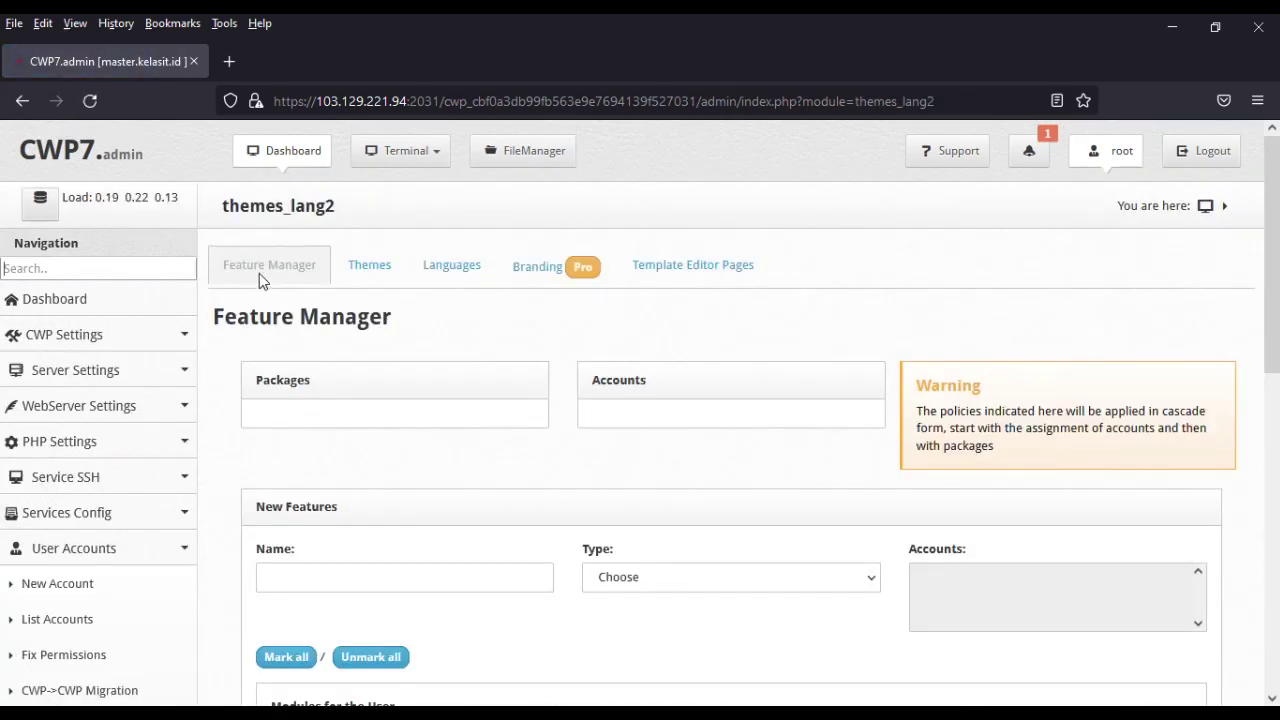
# Look through the Themes, Languages, Branding and Template Editor Pages sections, then return to the Branding settings
pyautogui.click(372, 264)
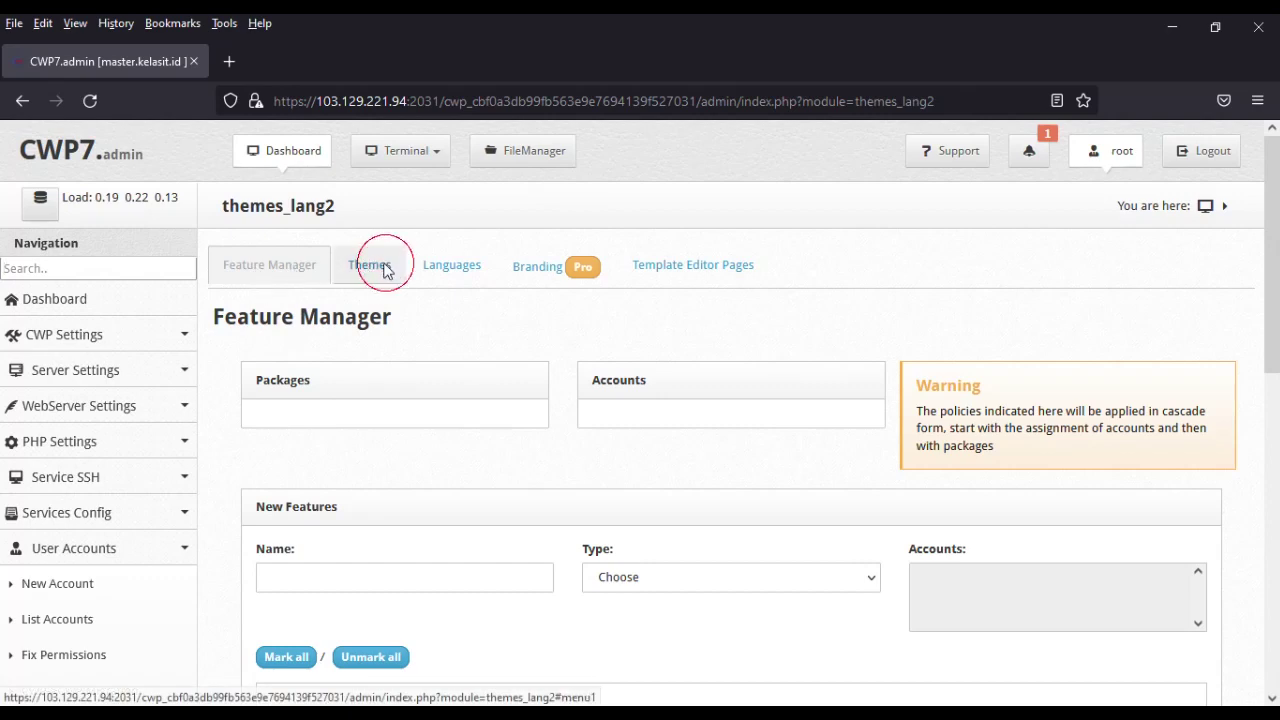
pyautogui.click(456, 279)
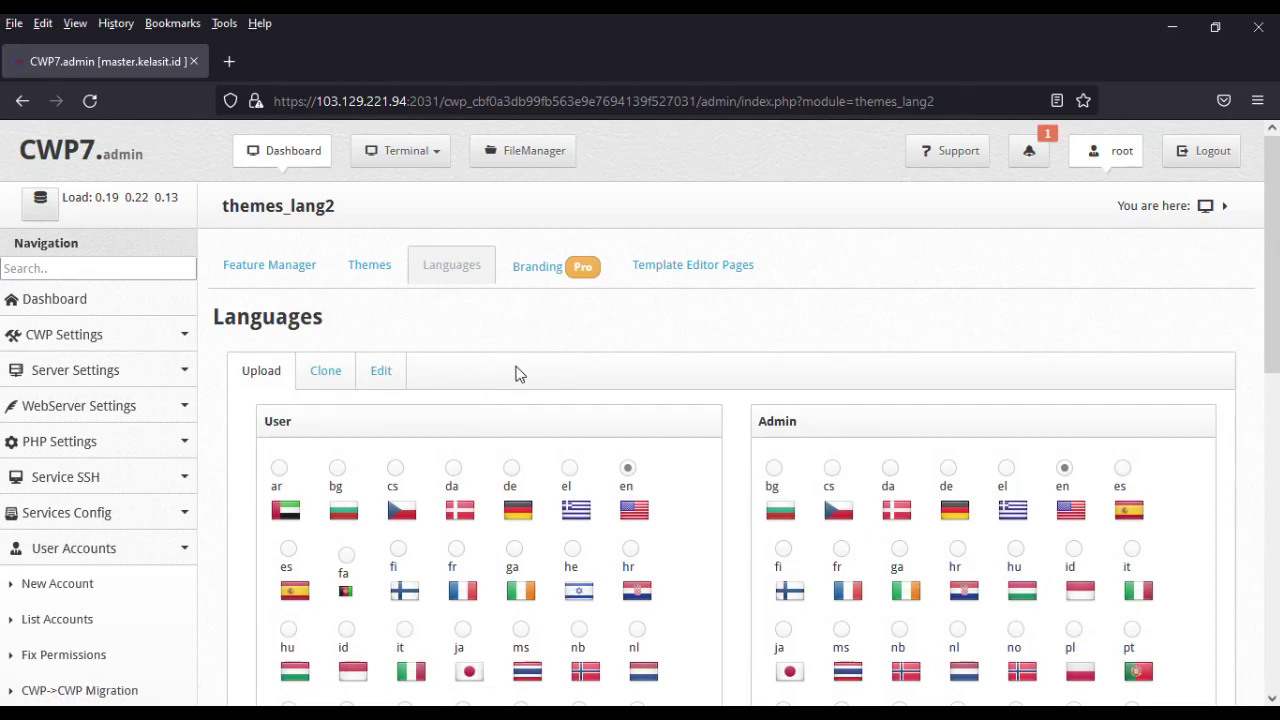
pyautogui.click(546, 270)
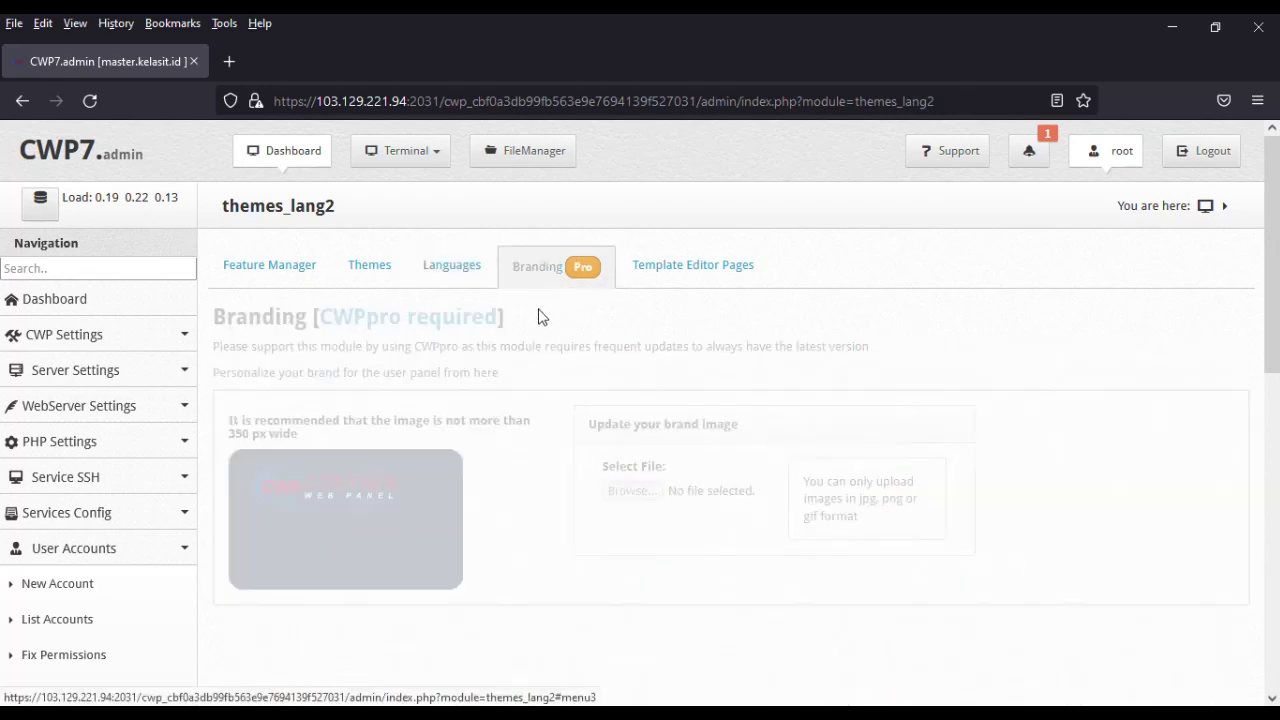
pyautogui.click(702, 280)
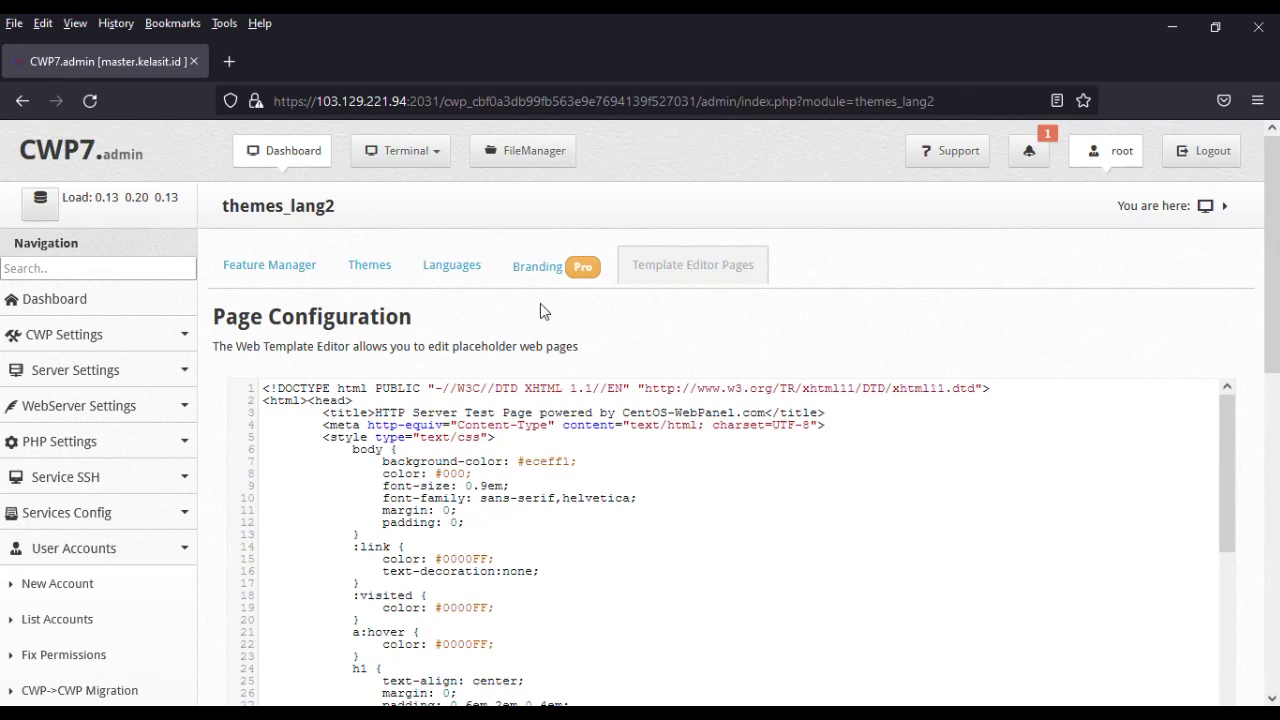
pyautogui.click(537, 266)
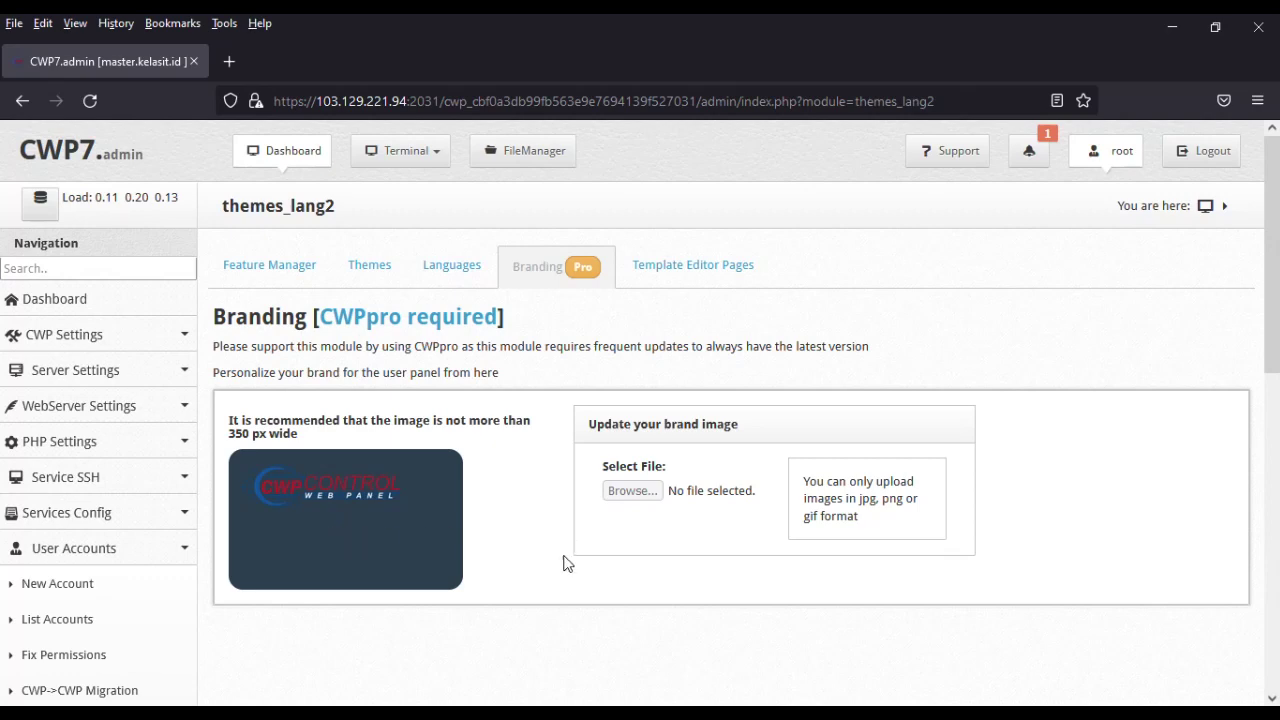
# Look through the Languages and Themes sections, then examine the Feature Manager's New Features form and its user modules
pyautogui.click(420, 268)
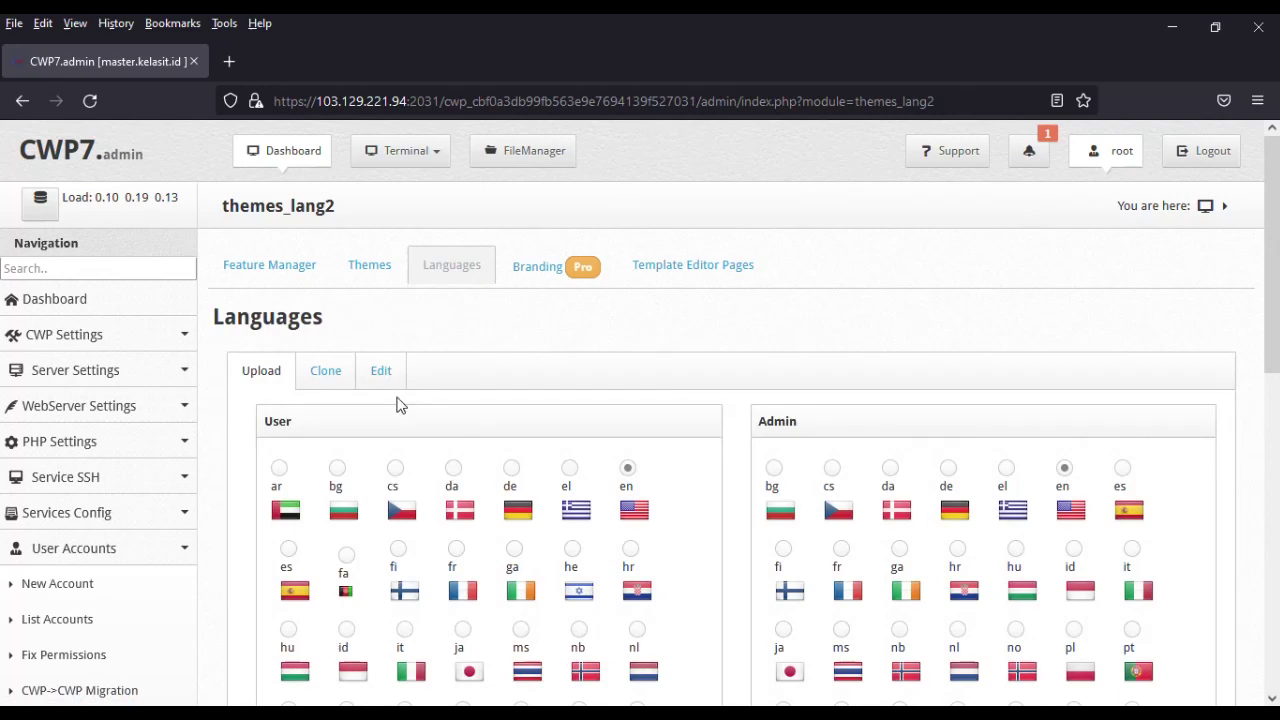
pyautogui.click(358, 277)
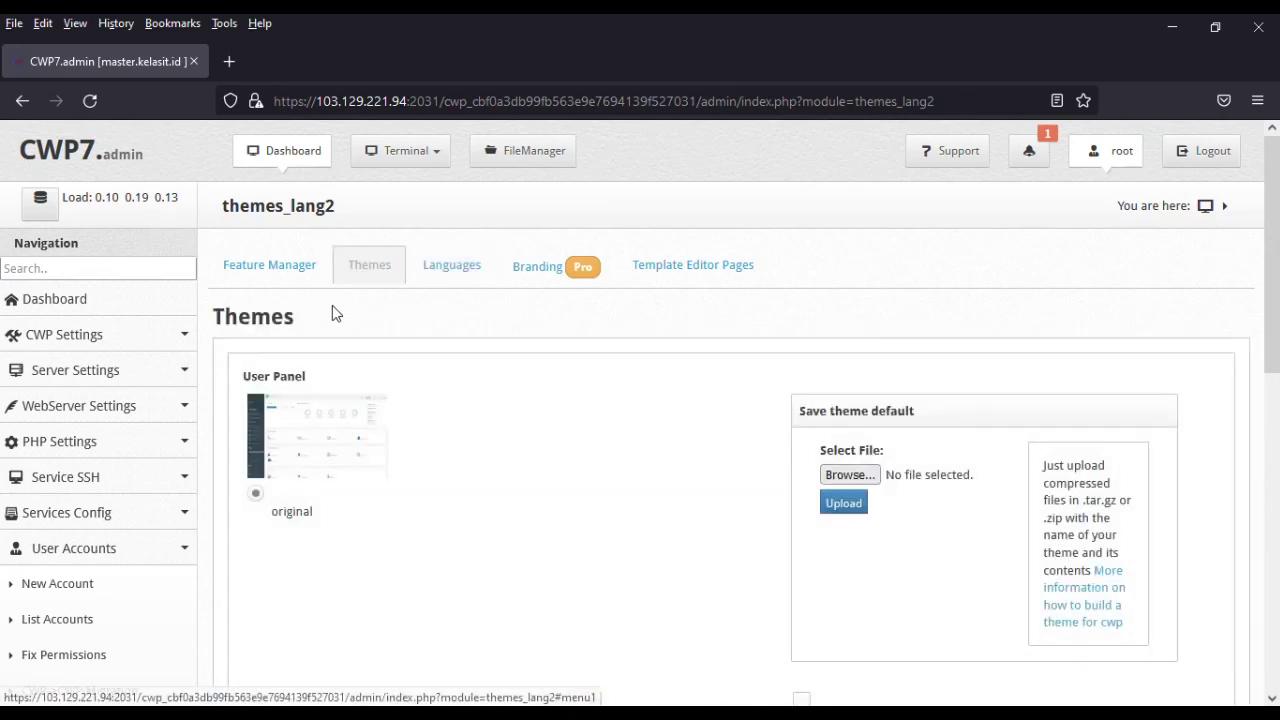
pyautogui.scroll(-5, 225, 387)
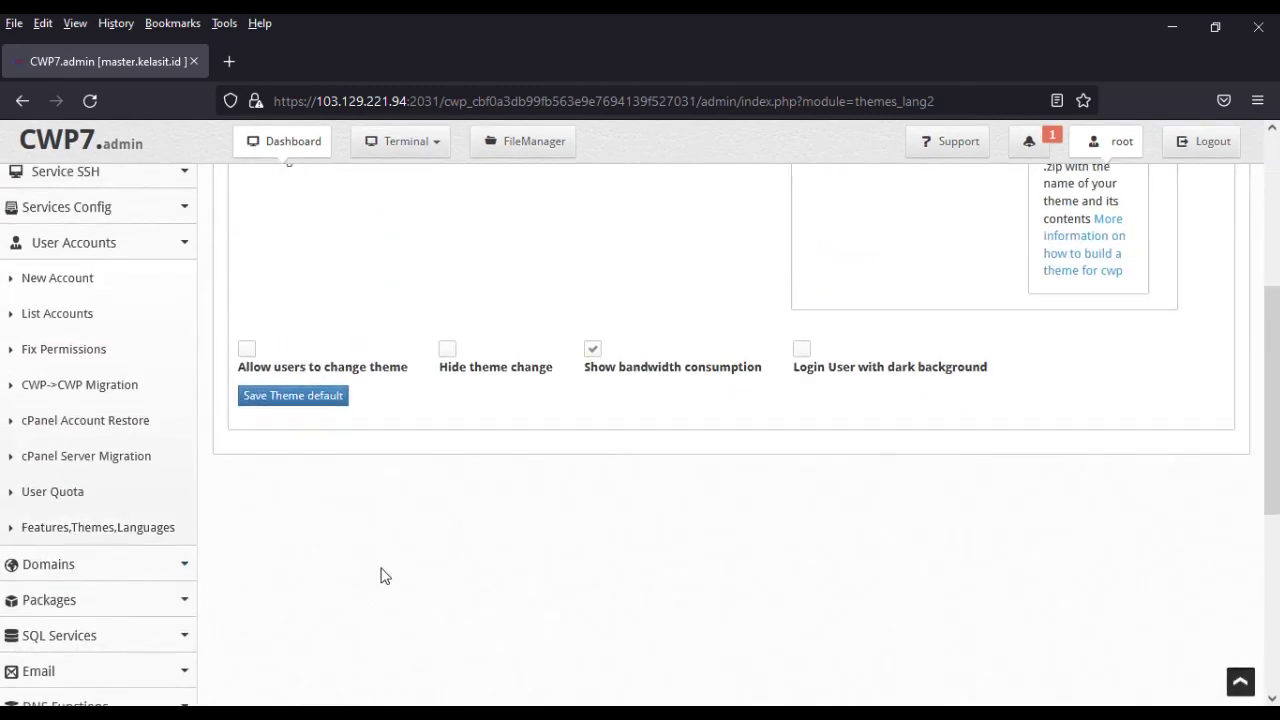
pyautogui.scroll(5, 380, 571)
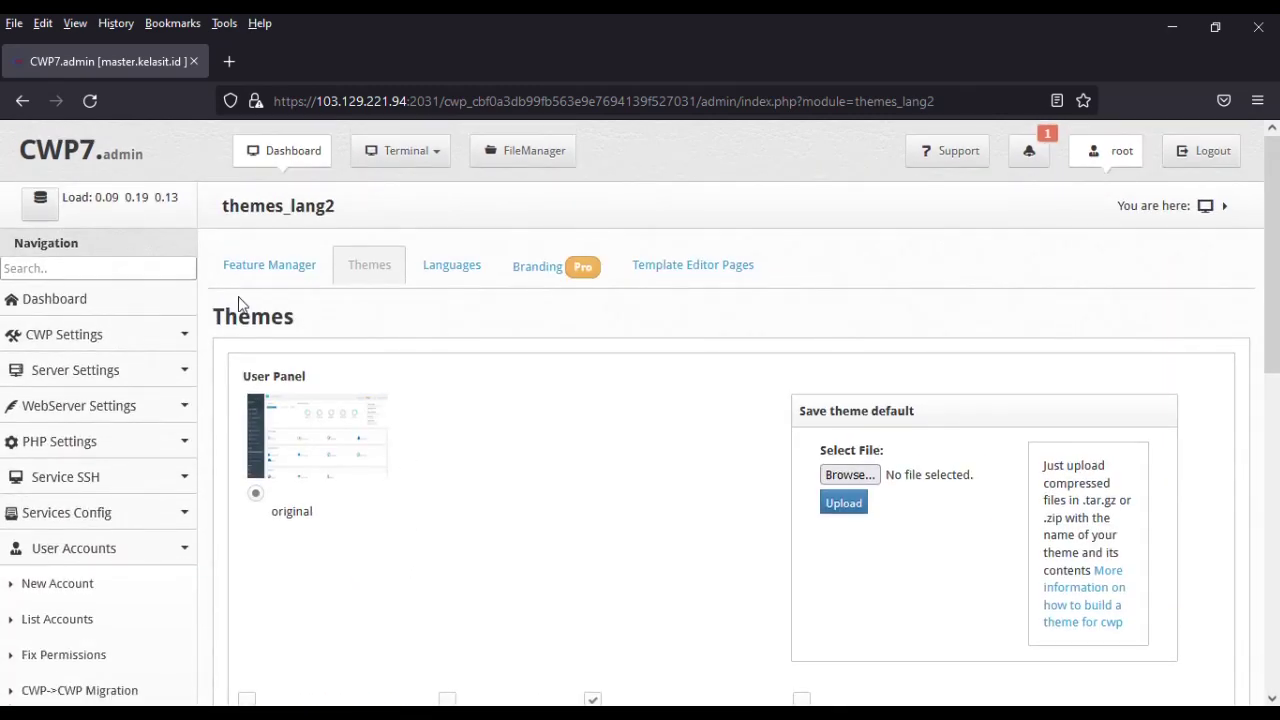
pyautogui.click(257, 265)
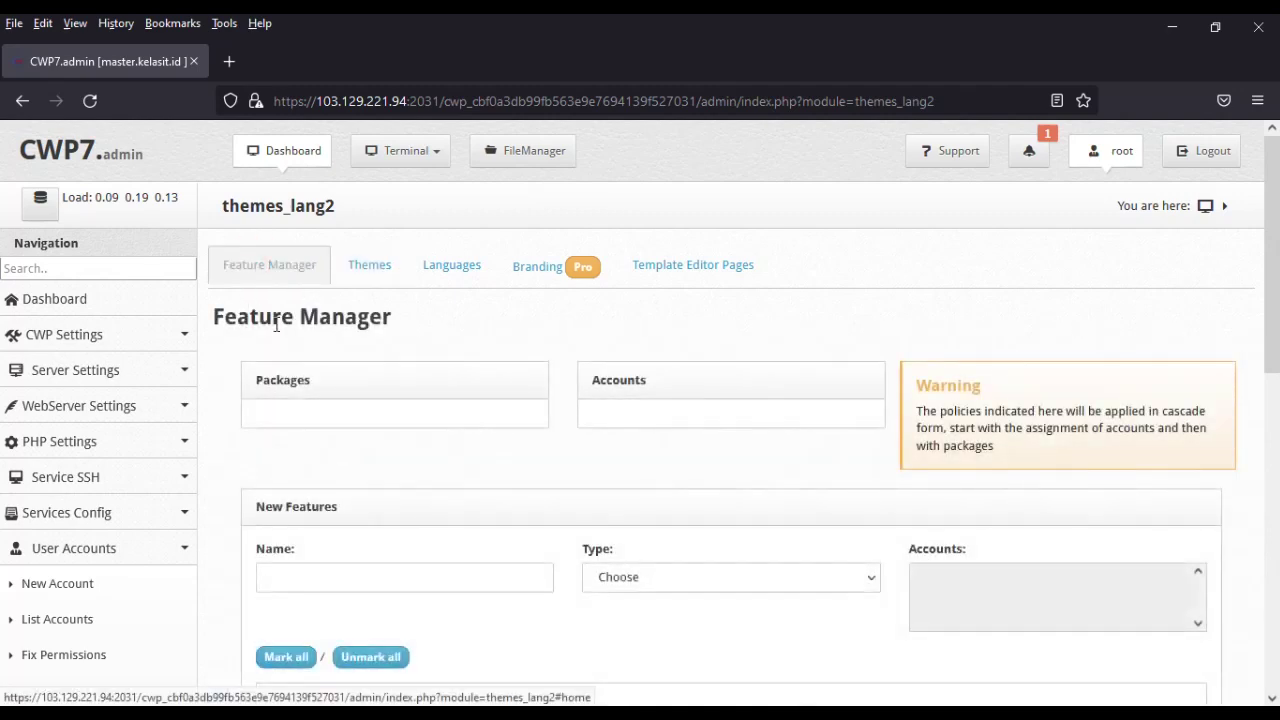
pyautogui.scroll(-3, 527, 512)
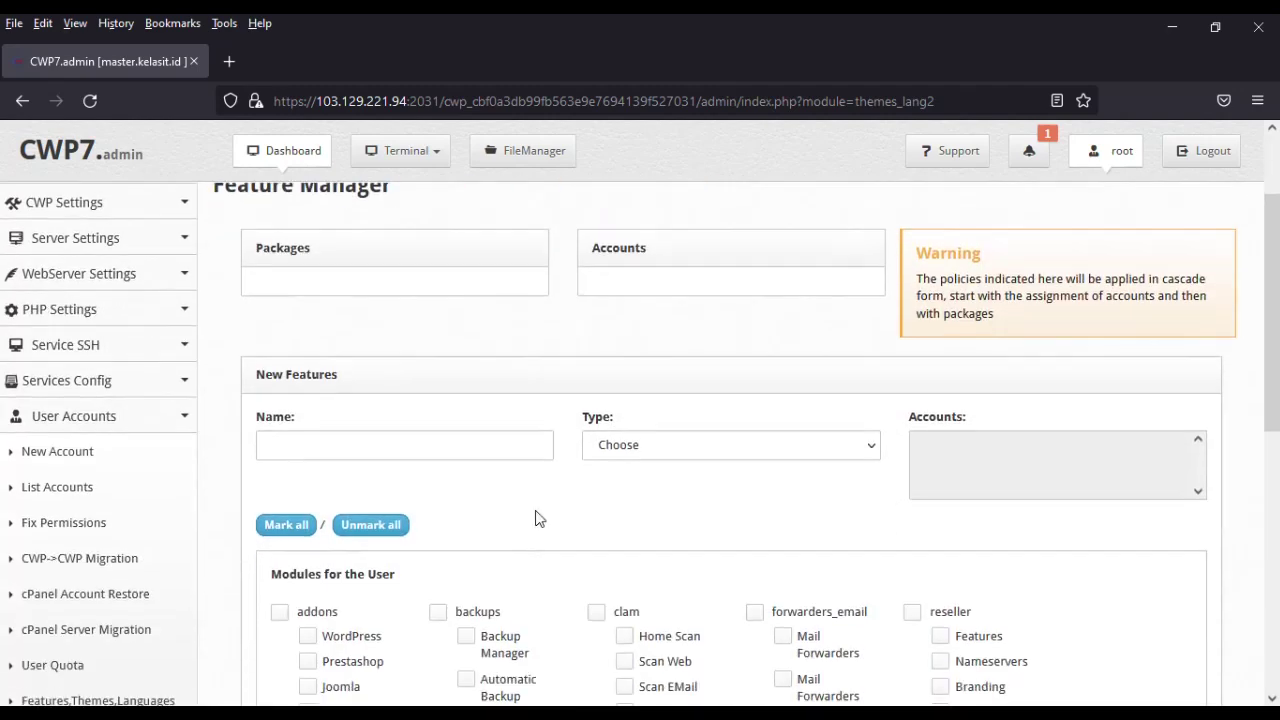
pyautogui.scroll(3, 537, 517)
pyautogui.scroll(-2, 537, 517)
pyautogui.scroll(-1, 433, 517)
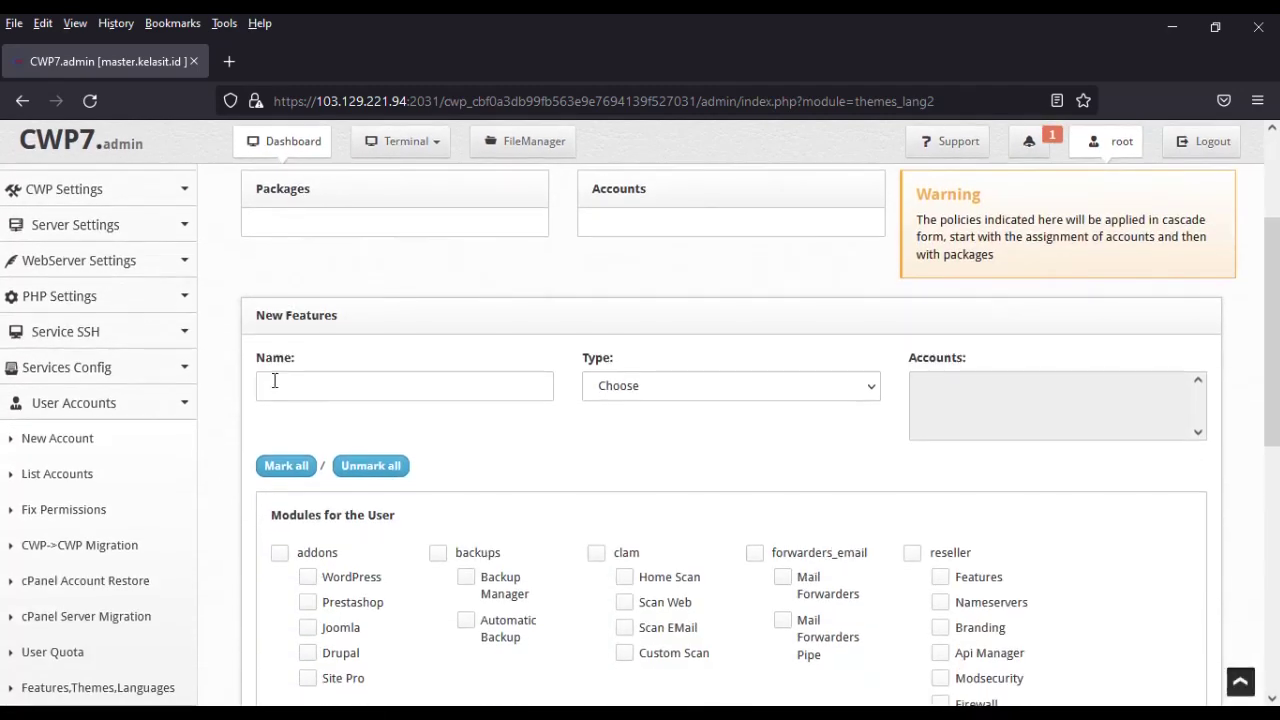
# Name the new feature rule Akses Fitur Satu and set its type to Package
pyautogui.click(337, 387)
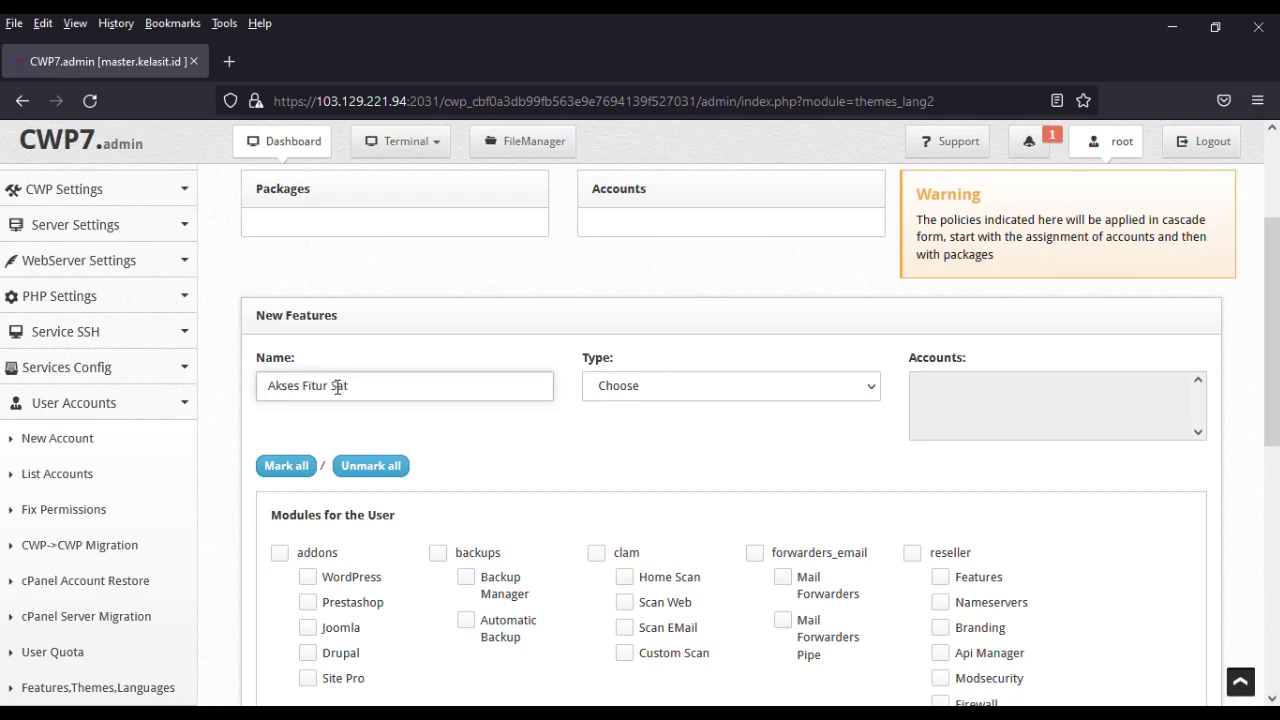
pyautogui.click(638, 390)
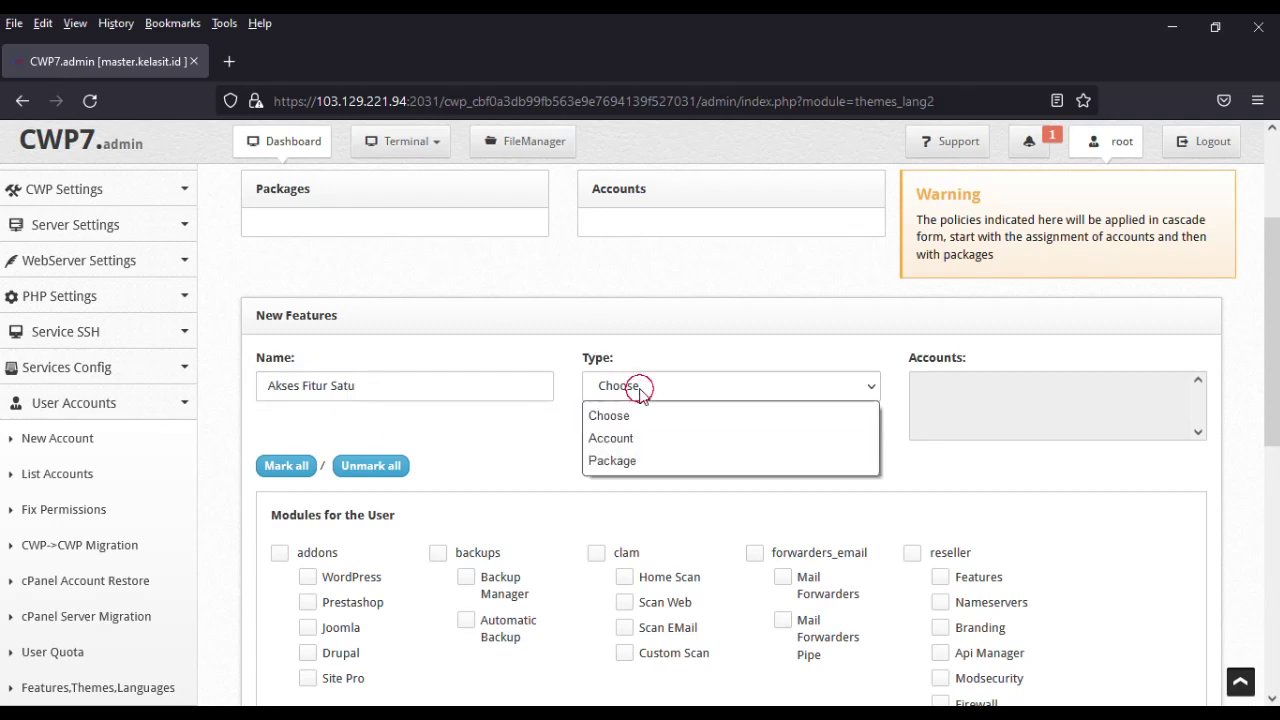
pyautogui.click(614, 460)
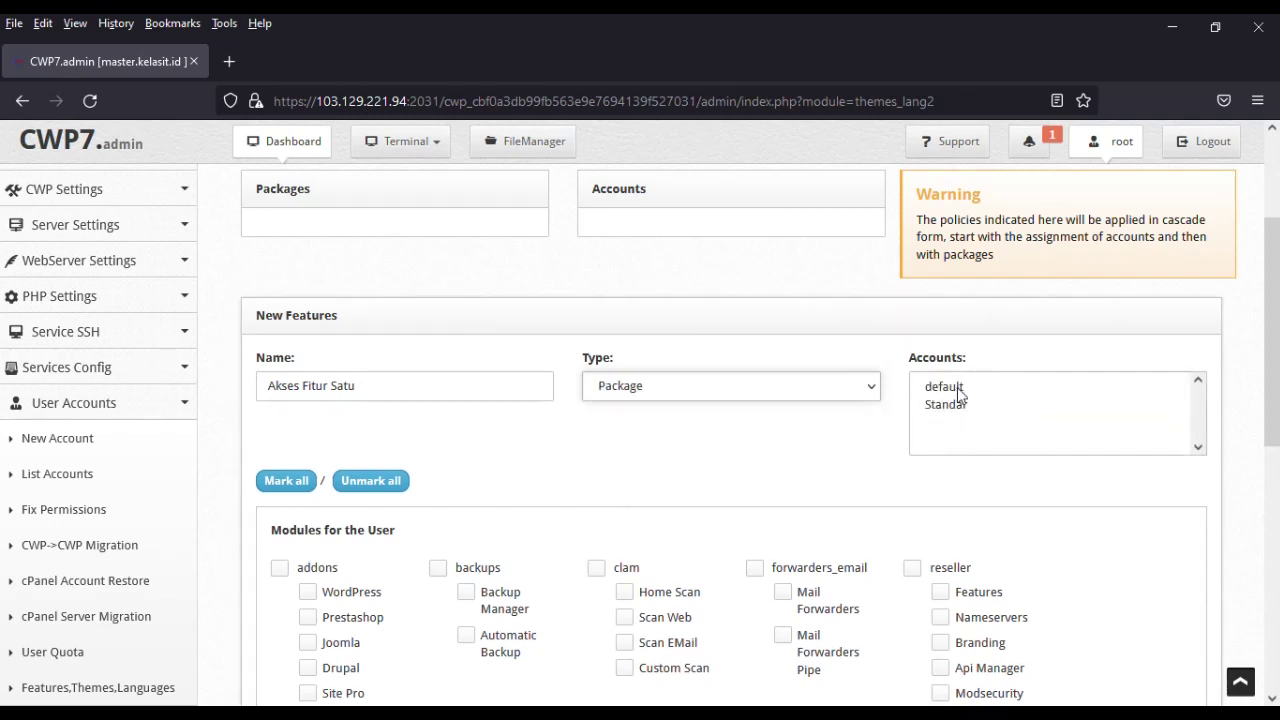
# Try the Account type for the feature rule, then set the type back to Package
pyautogui.click(800, 396)
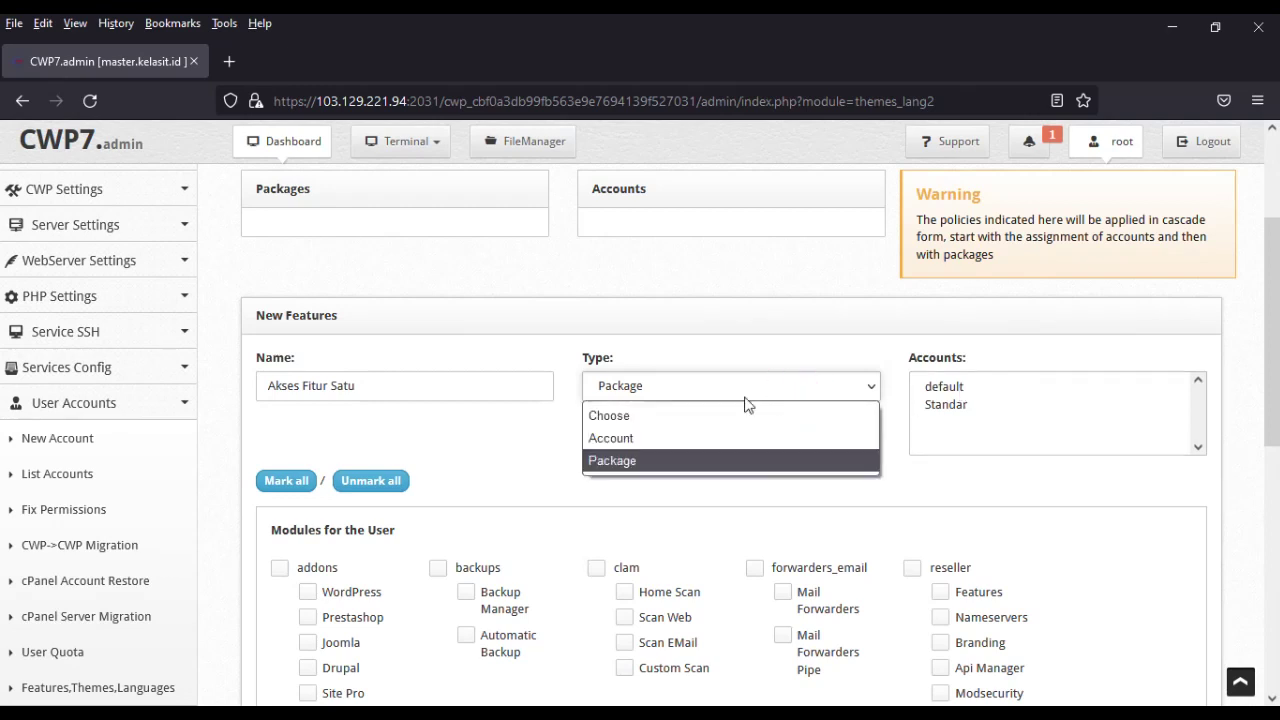
pyautogui.click(688, 436)
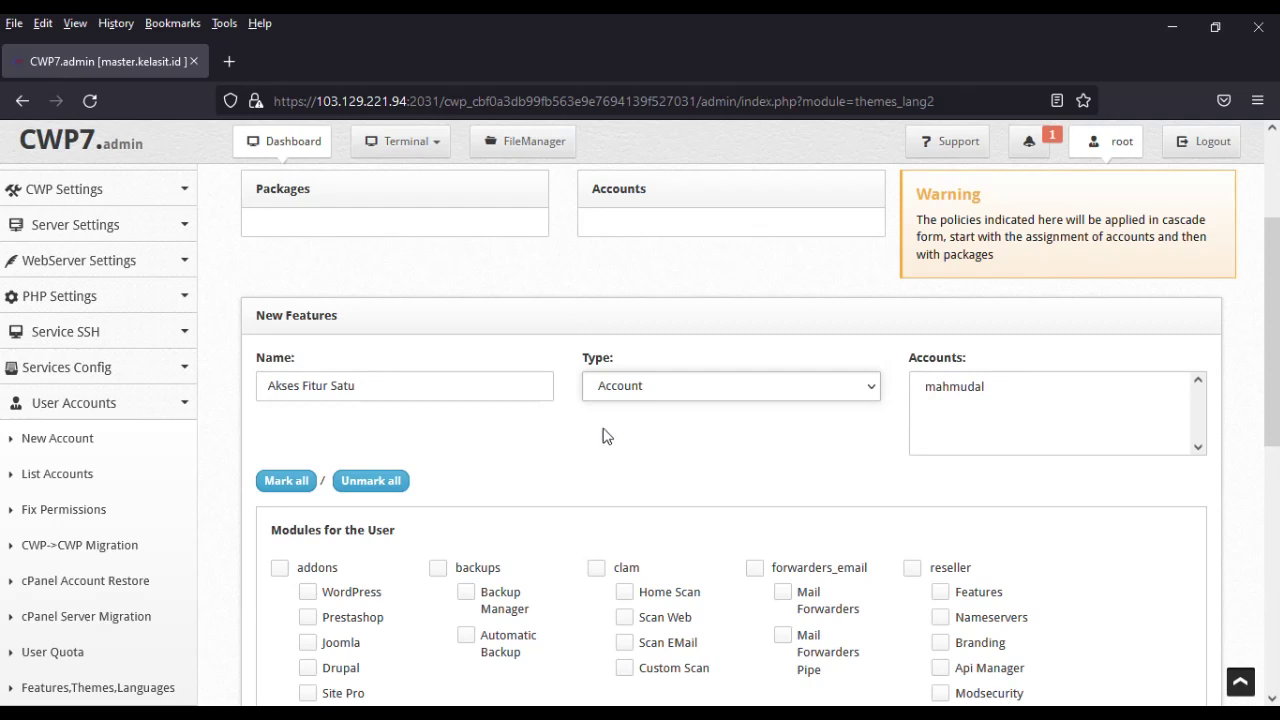
pyautogui.click(640, 388)
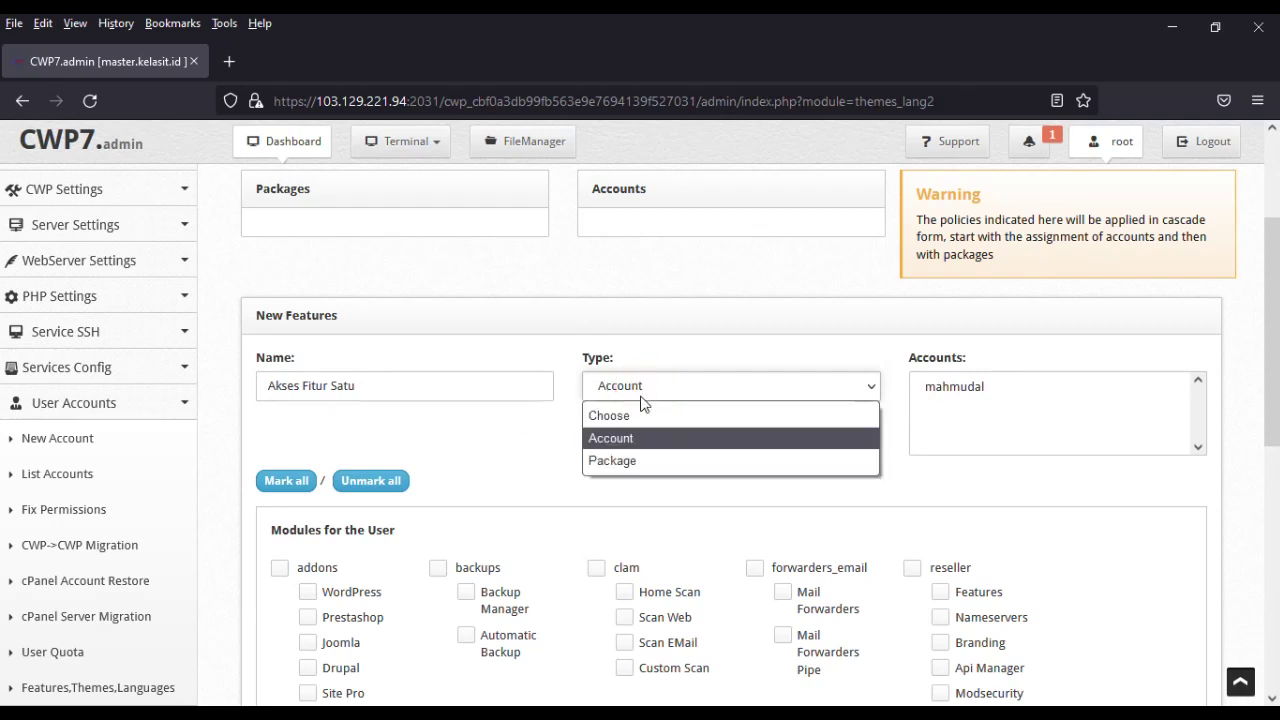
pyautogui.click(640, 460)
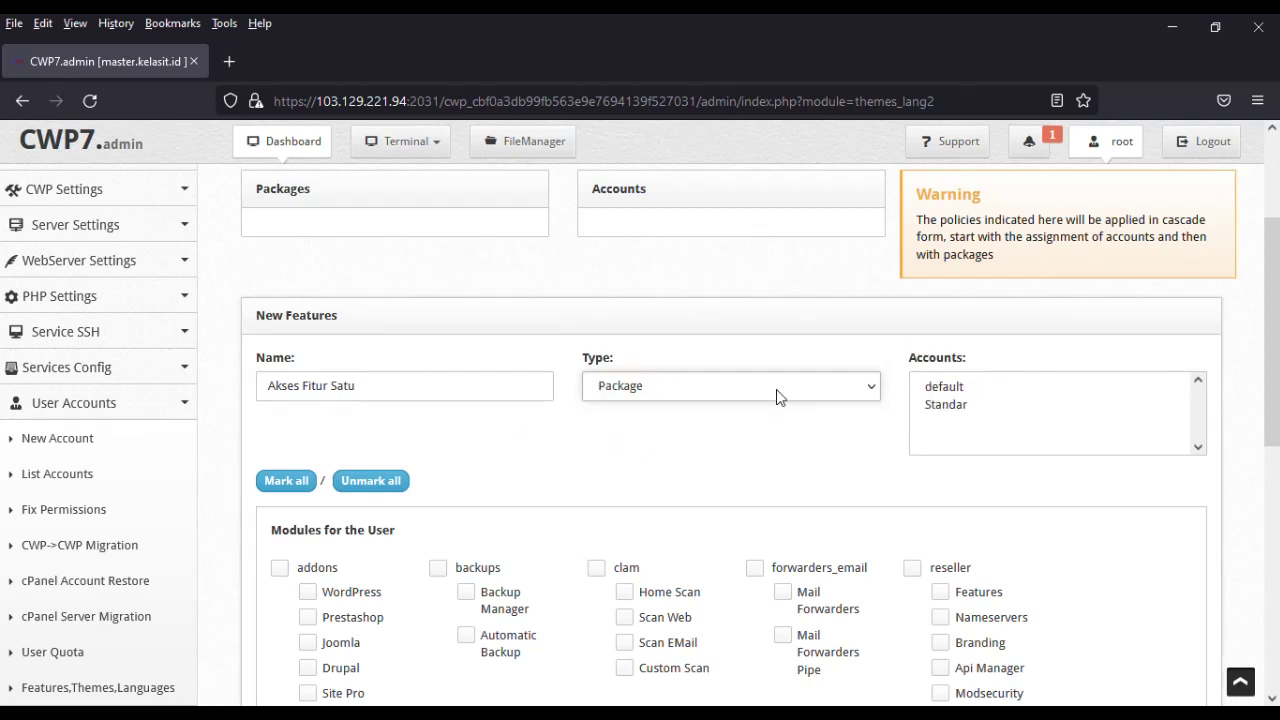
# Assign the rule to the Standar package and enable the addons module group with all its sub-modules
pyautogui.click(970, 406)
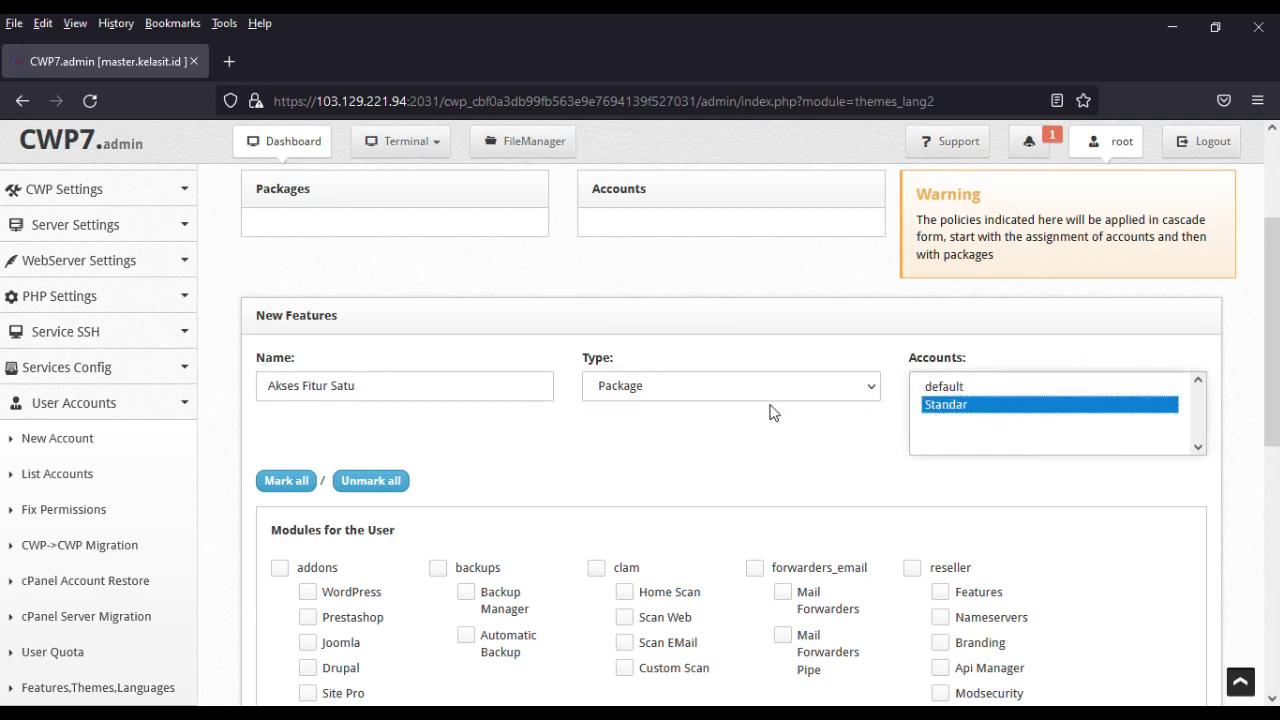
pyautogui.scroll(-4, 505, 475)
pyautogui.scroll(2, 503, 470)
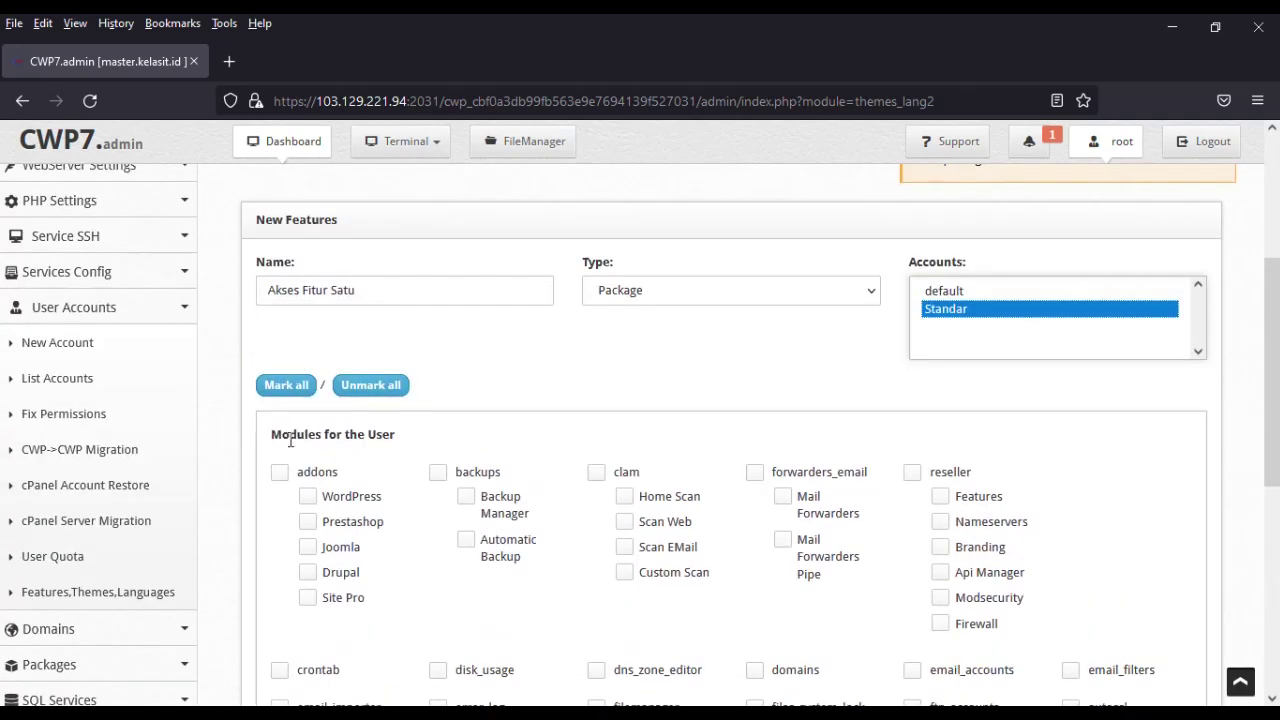
pyautogui.scroll(-4, 634, 403)
pyautogui.scroll(3, 529, 486)
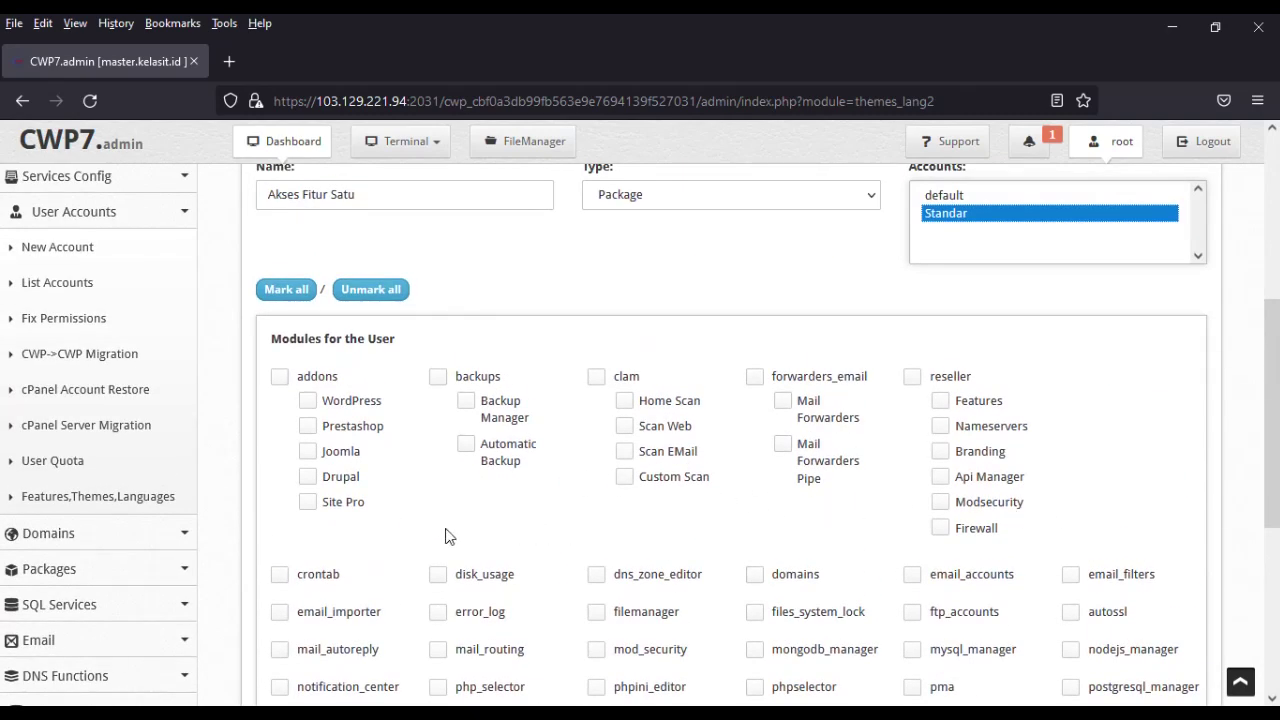
pyautogui.scroll(4, 650, 521)
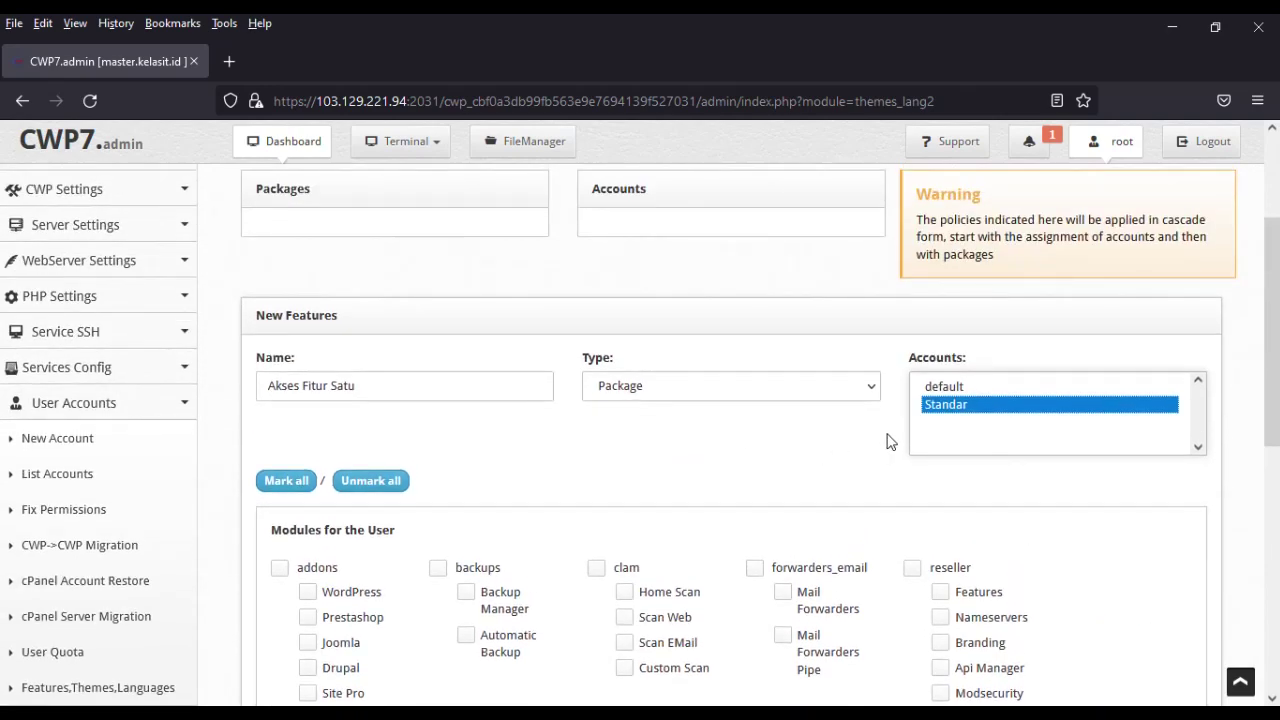
pyautogui.scroll(-4, 563, 477)
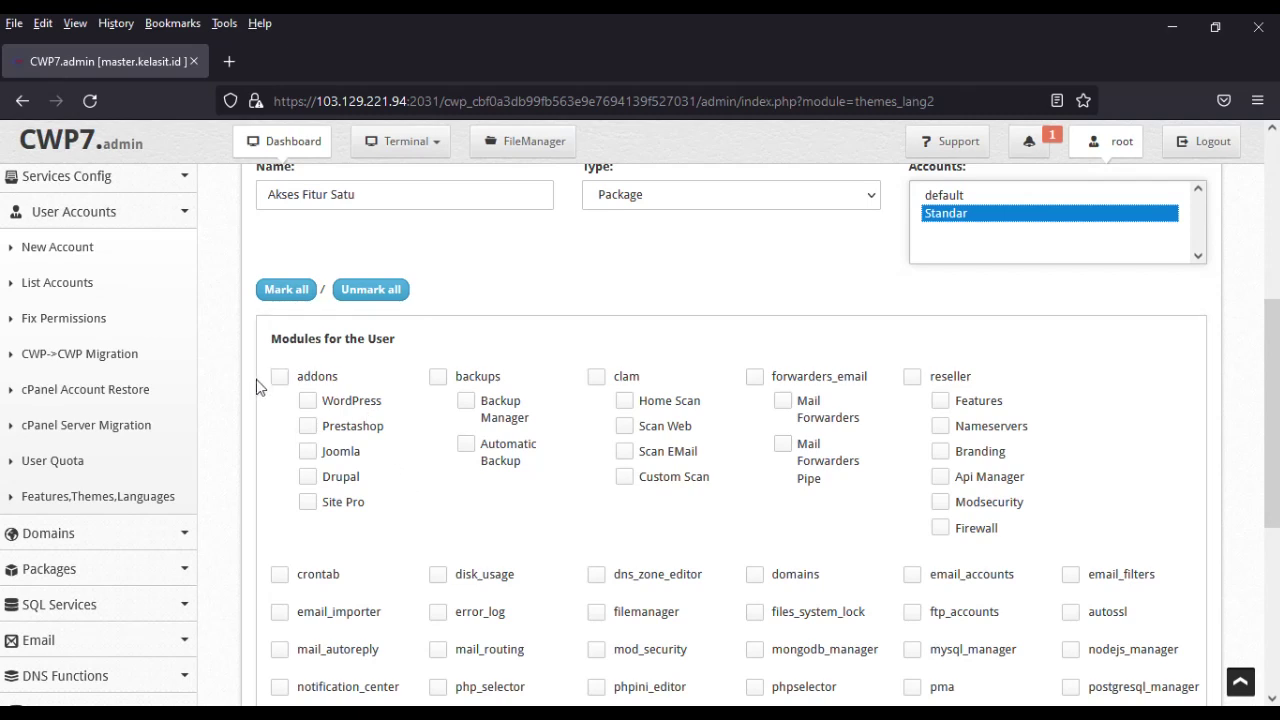
pyautogui.click(281, 380)
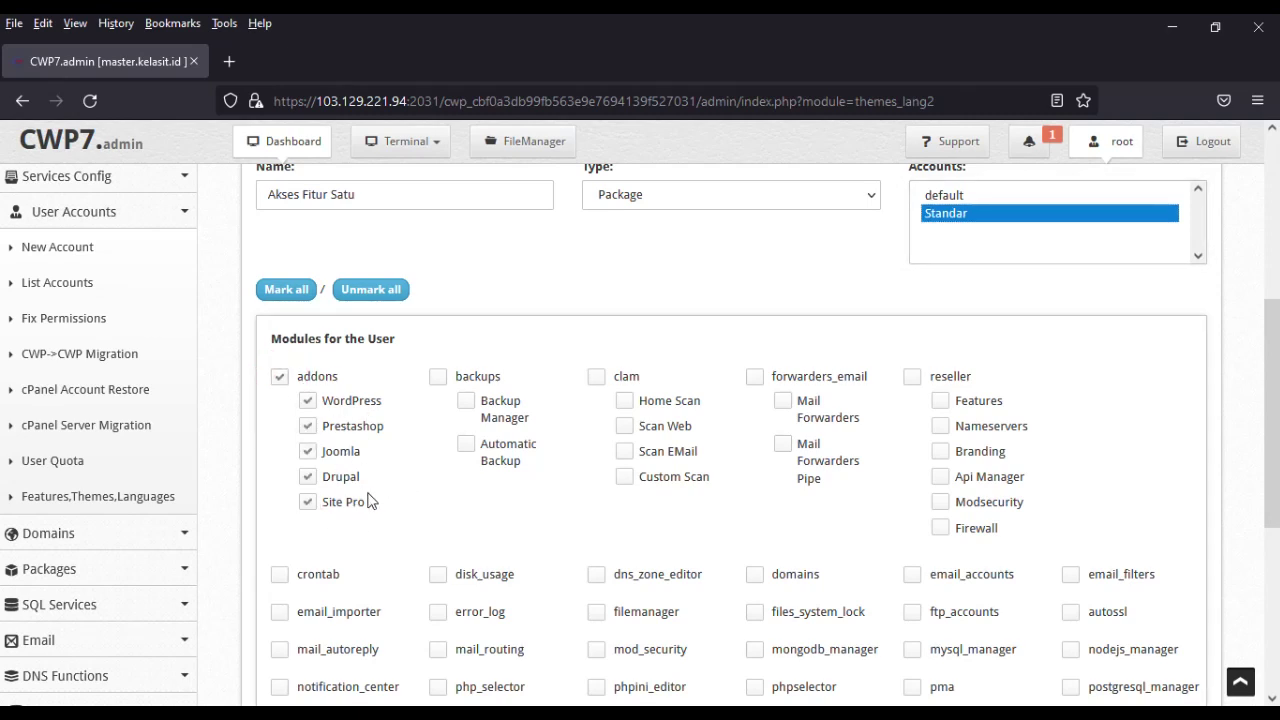
# Create and save the feature rule with only the addons modules enabled, then return to the Feature Manager's package rules
pyautogui.scroll(-5, 371, 498)
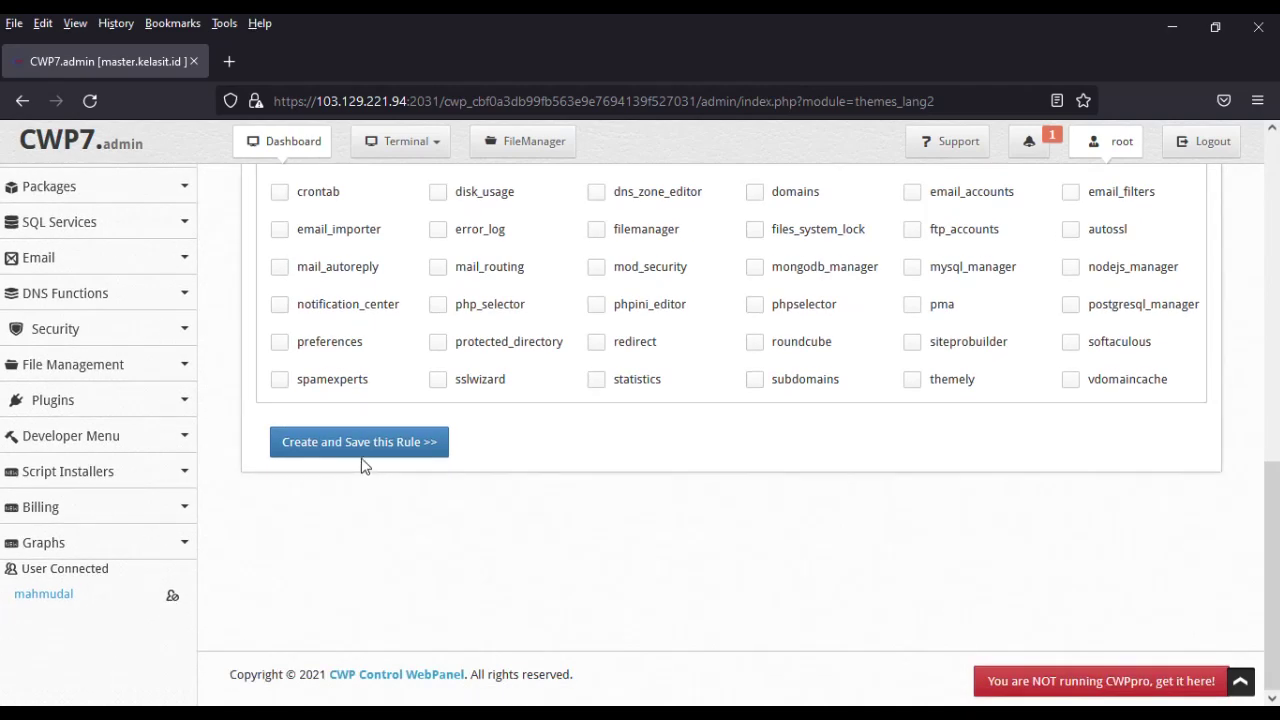
pyautogui.scroll(5, 362, 470)
pyautogui.scroll(-5, 345, 545)
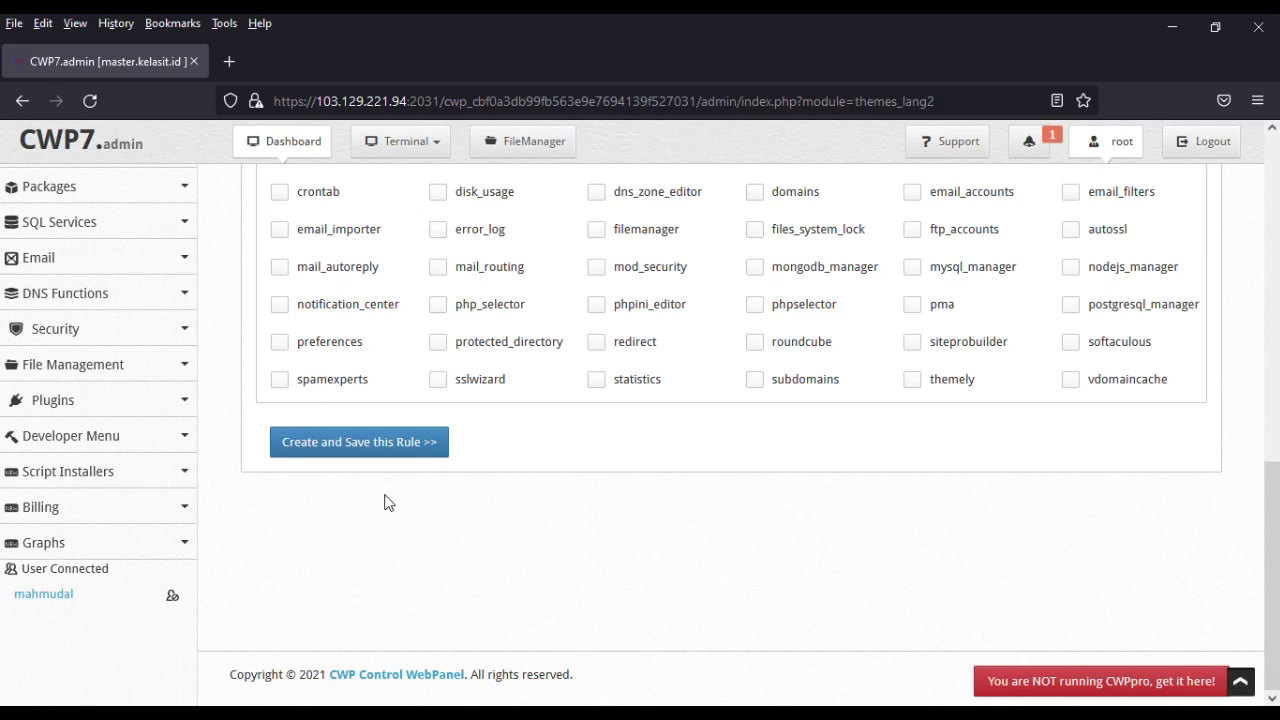
pyautogui.click(350, 445)
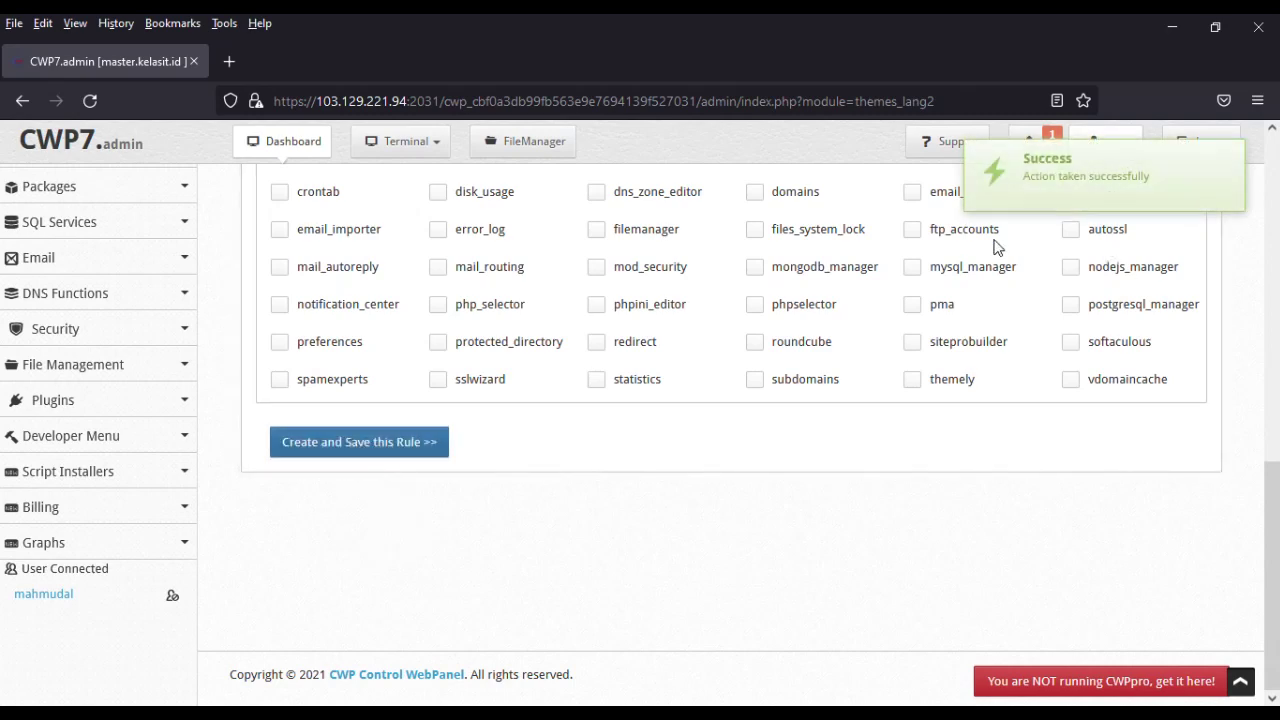
pyautogui.scroll(10, 995, 247)
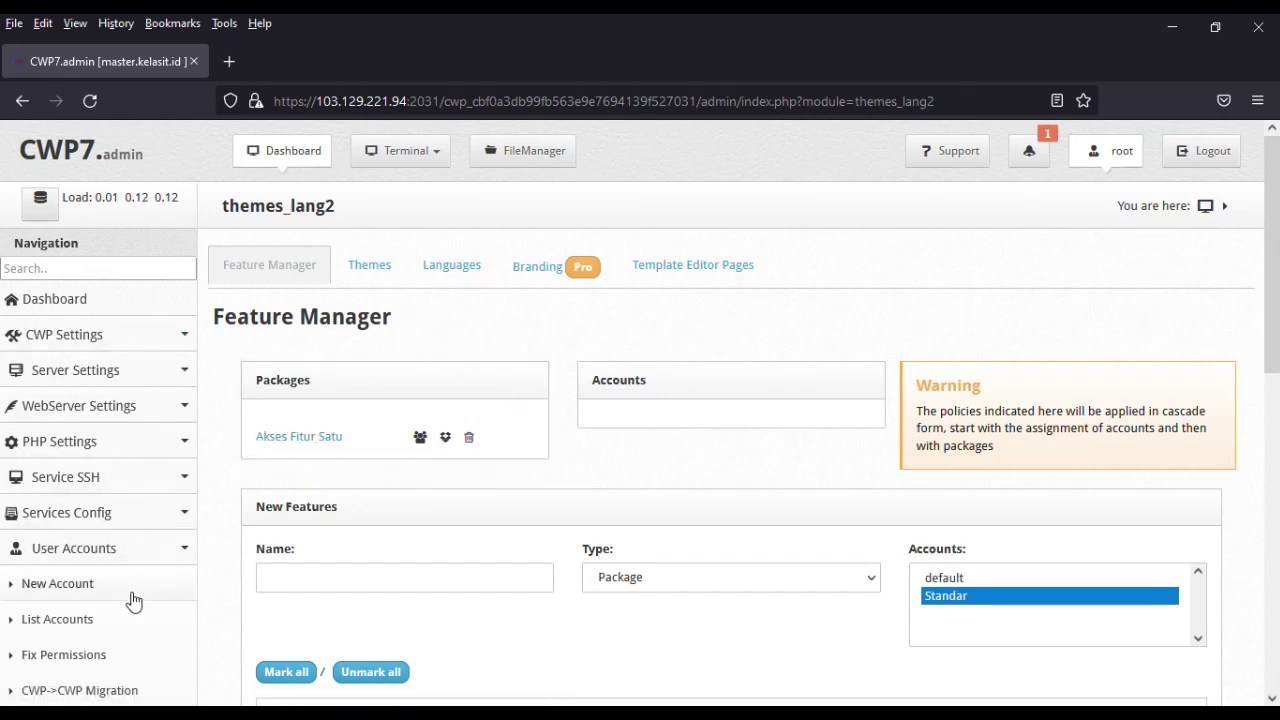
# Open the List Accounts page and examine which package is assigned to the hosting account
pyautogui.scroll(-5, 134, 600)
pyautogui.scroll(2, 134, 605)
pyautogui.click(56, 483)
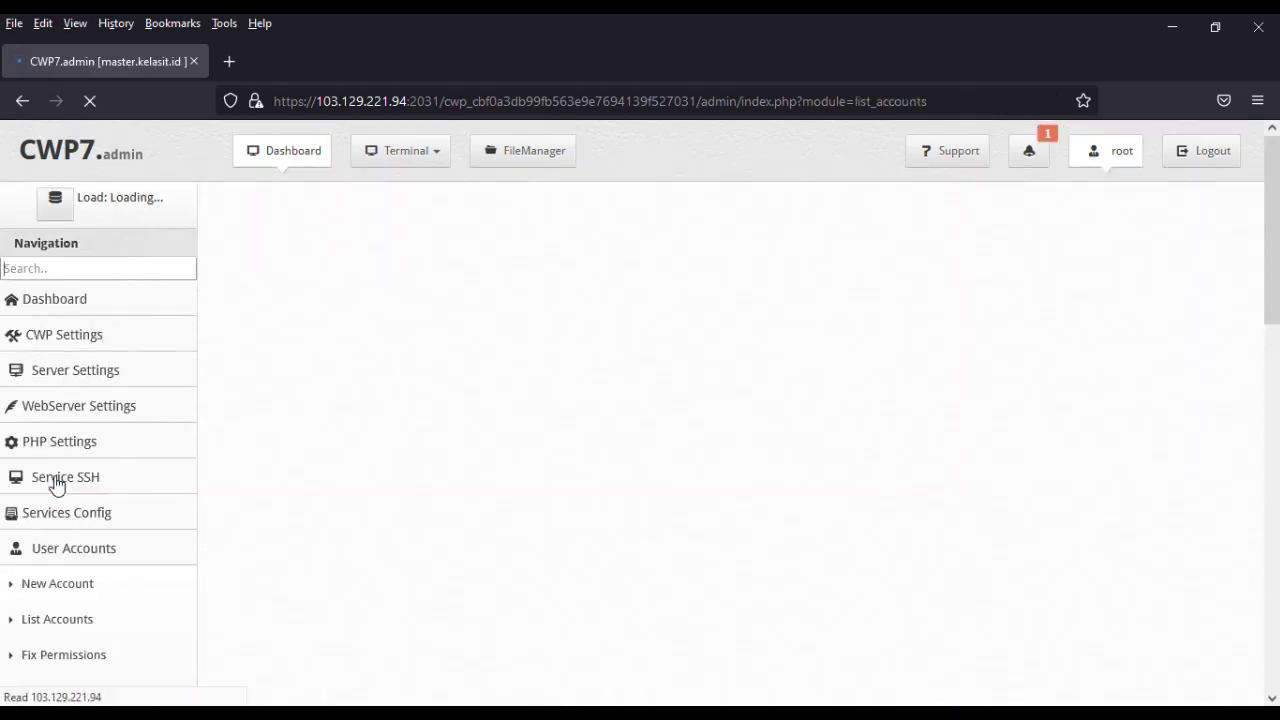
pyautogui.scroll(-3, 580, 498)
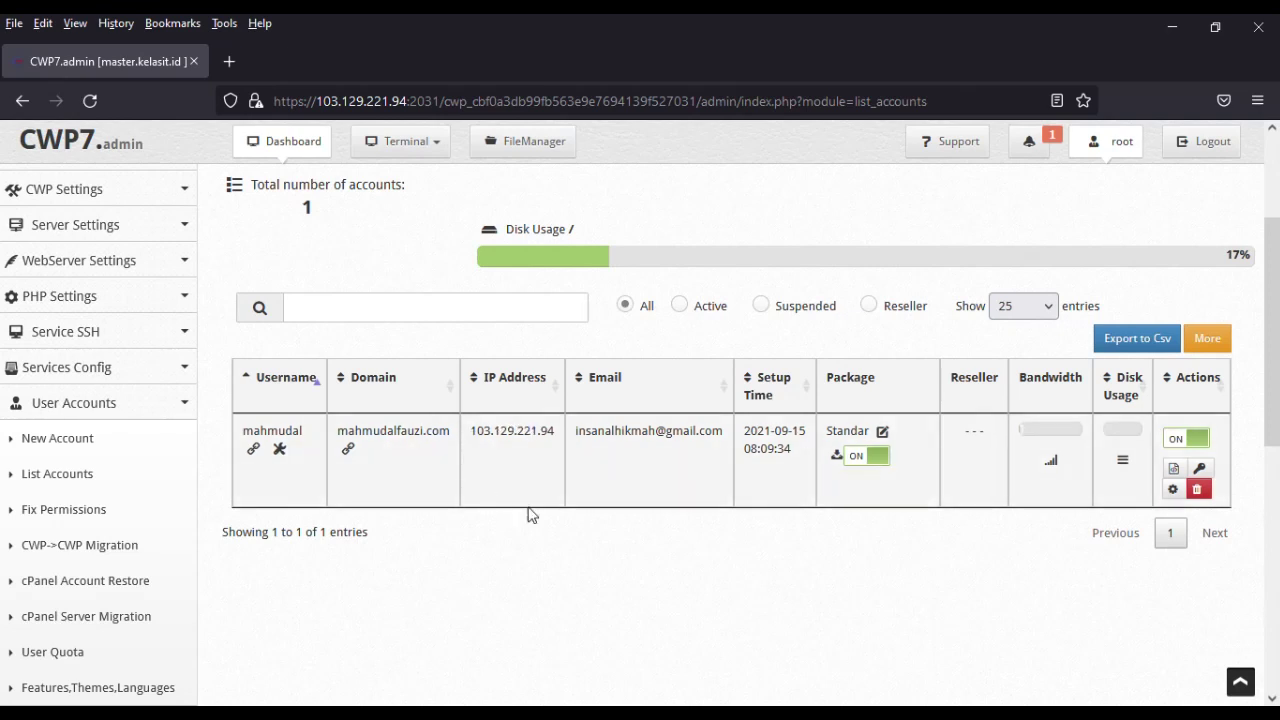
pyautogui.scroll(2, 591, 564)
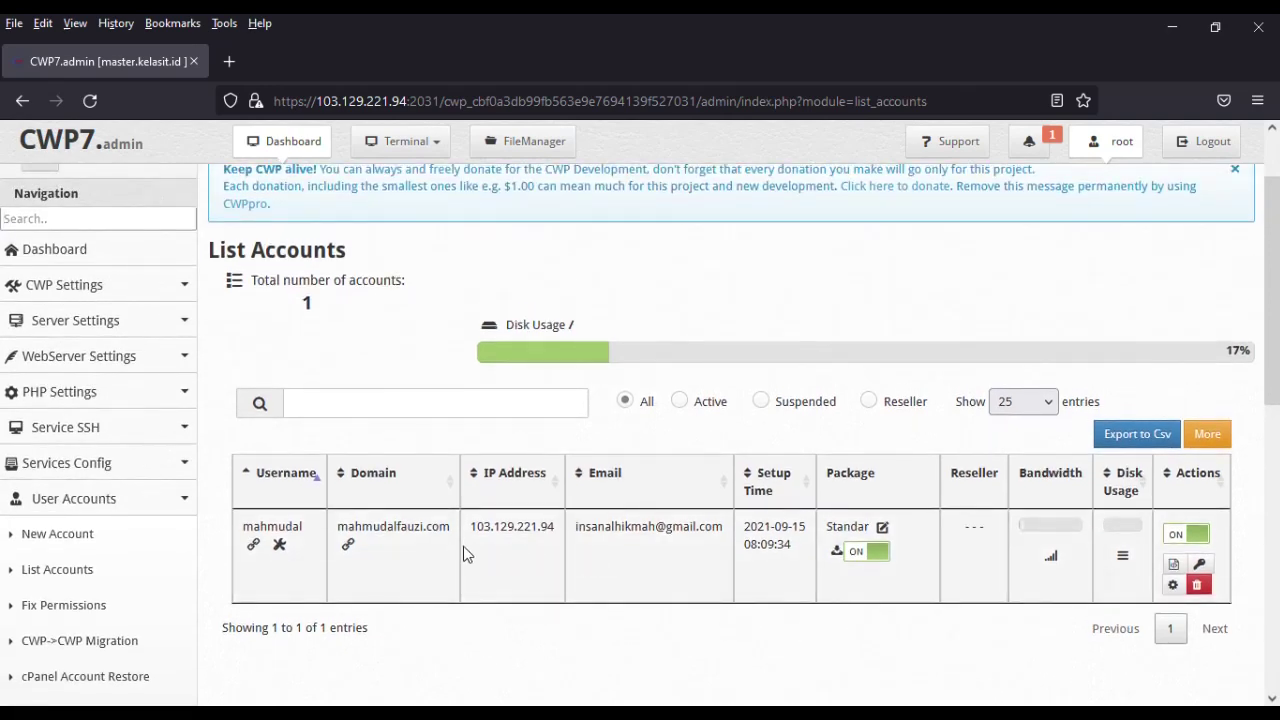
pyautogui.scroll(-6, 249, 557)
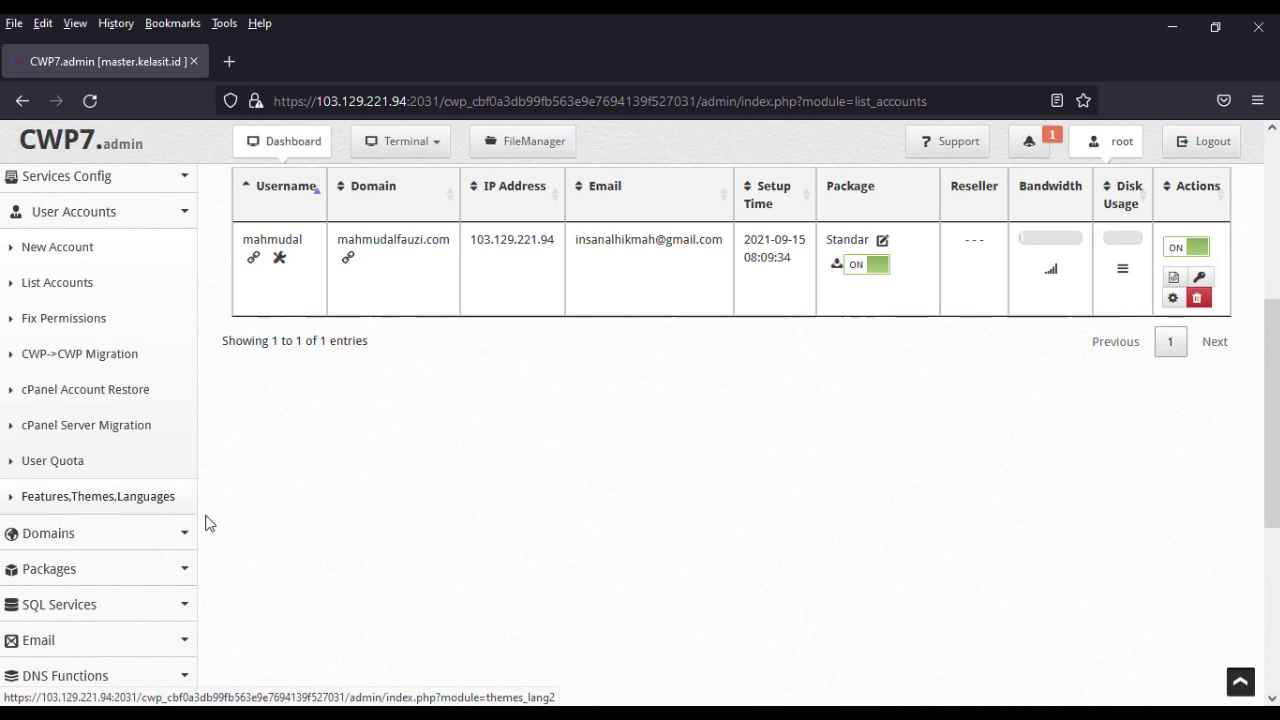
pyautogui.scroll(4, 397, 546)
pyautogui.scroll(4, 397, 546)
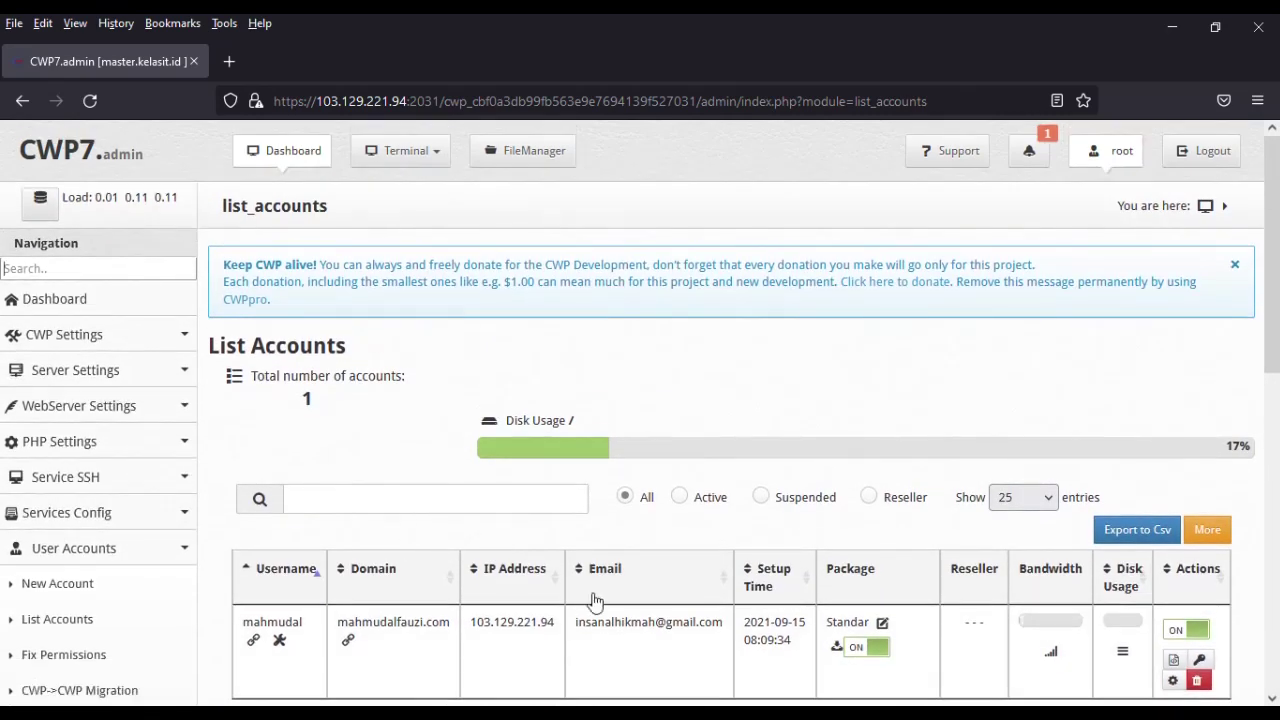
# Return to the Features,Themes,Languages page and review the saved Akses Fitur Satu rule and the available user modules
pyautogui.scroll(-4, 366, 617)
pyautogui.click(126, 686)
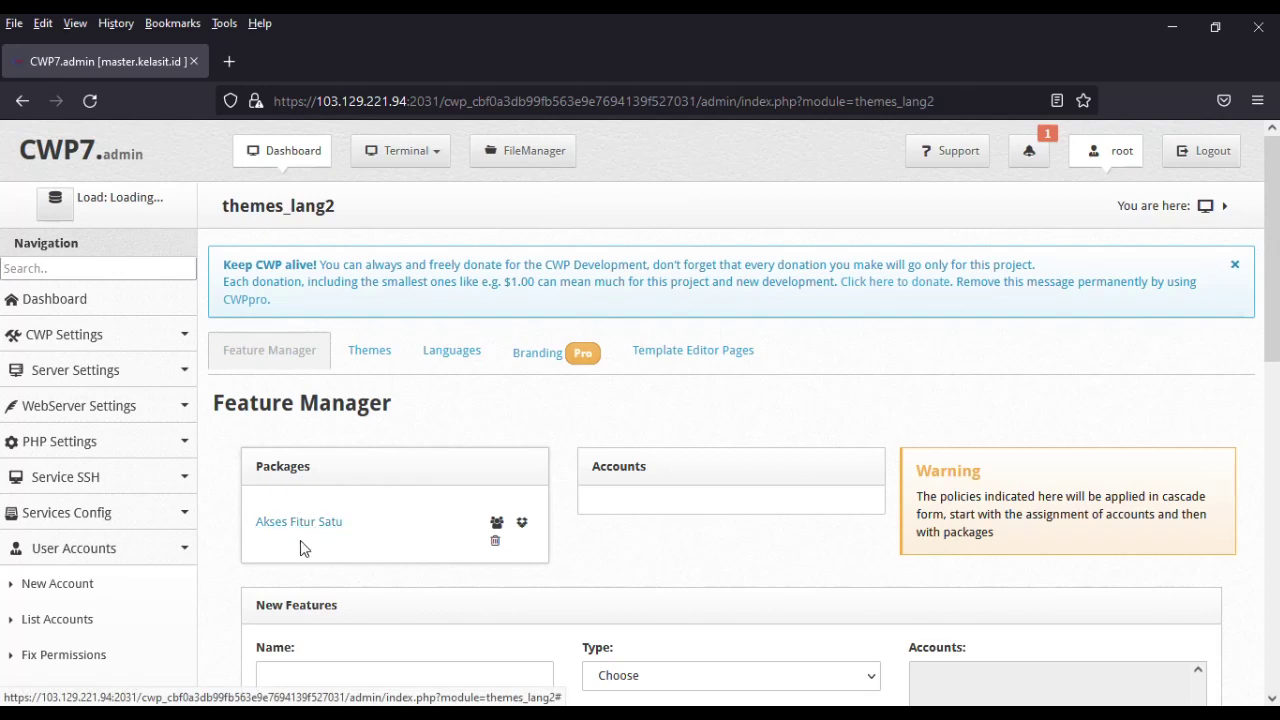
pyautogui.scroll(-4, 352, 538)
pyautogui.scroll(1, 815, 400)
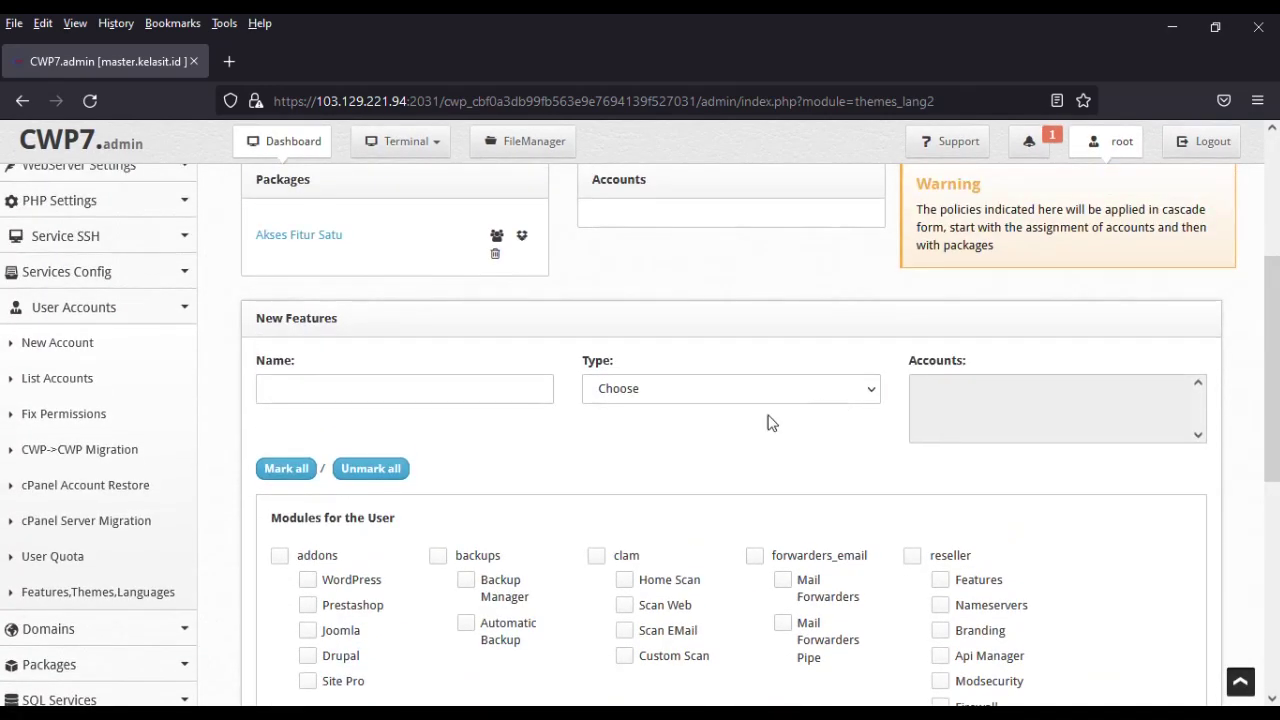
pyautogui.scroll(1, 445, 455)
pyautogui.scroll(-3, 437, 429)
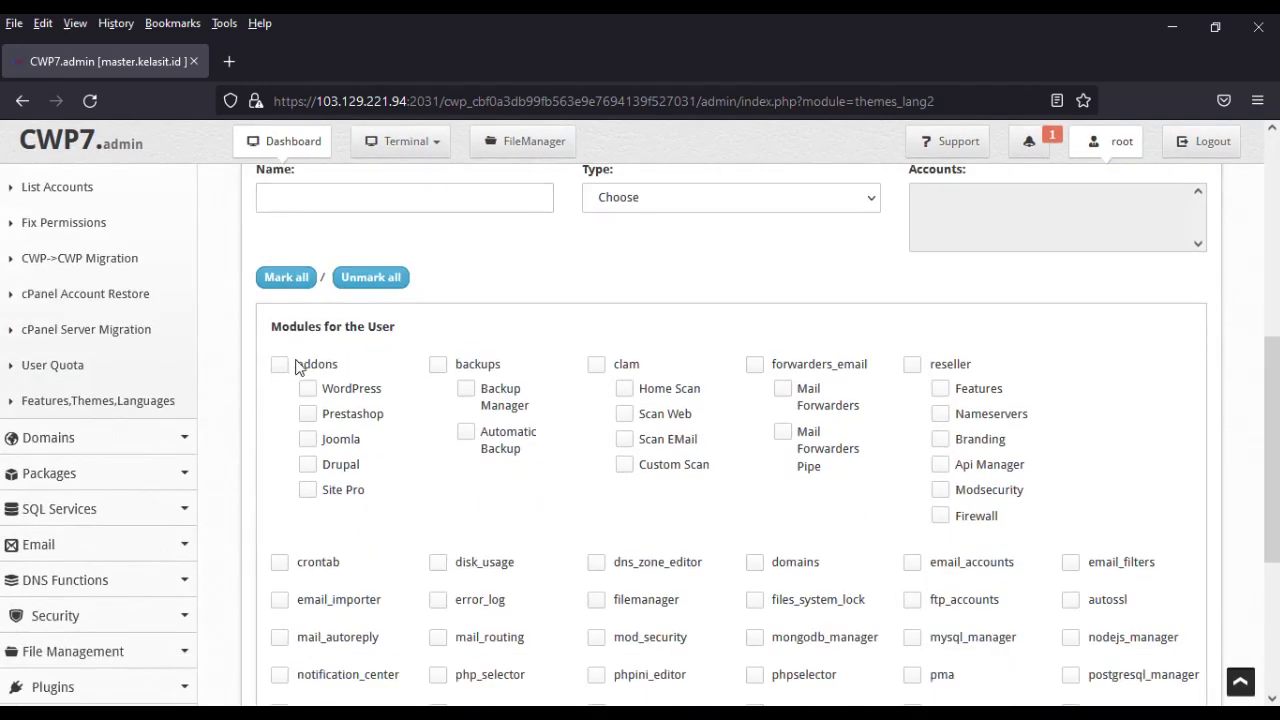
pyautogui.scroll(5, 412, 505)
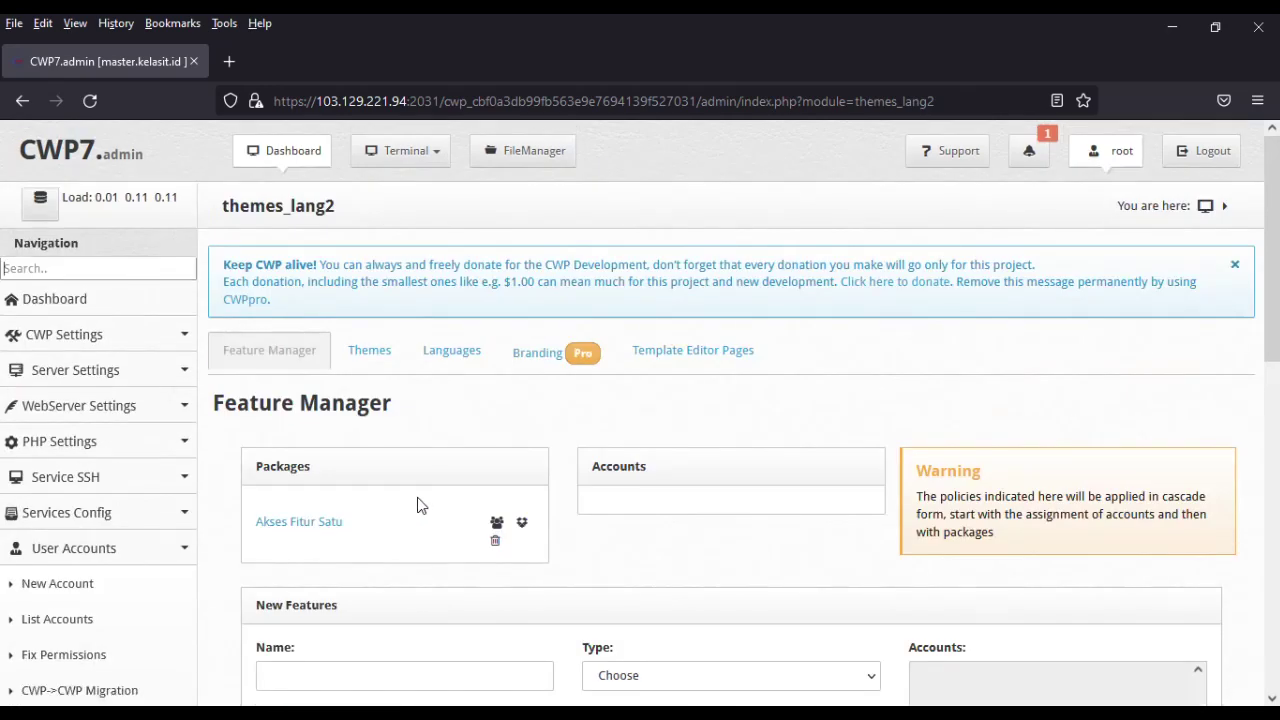
# Open the hosting account's domain on port 2083 in a new browser tab and log in to the user panel with the saved credentials
pyautogui.click(235, 62)
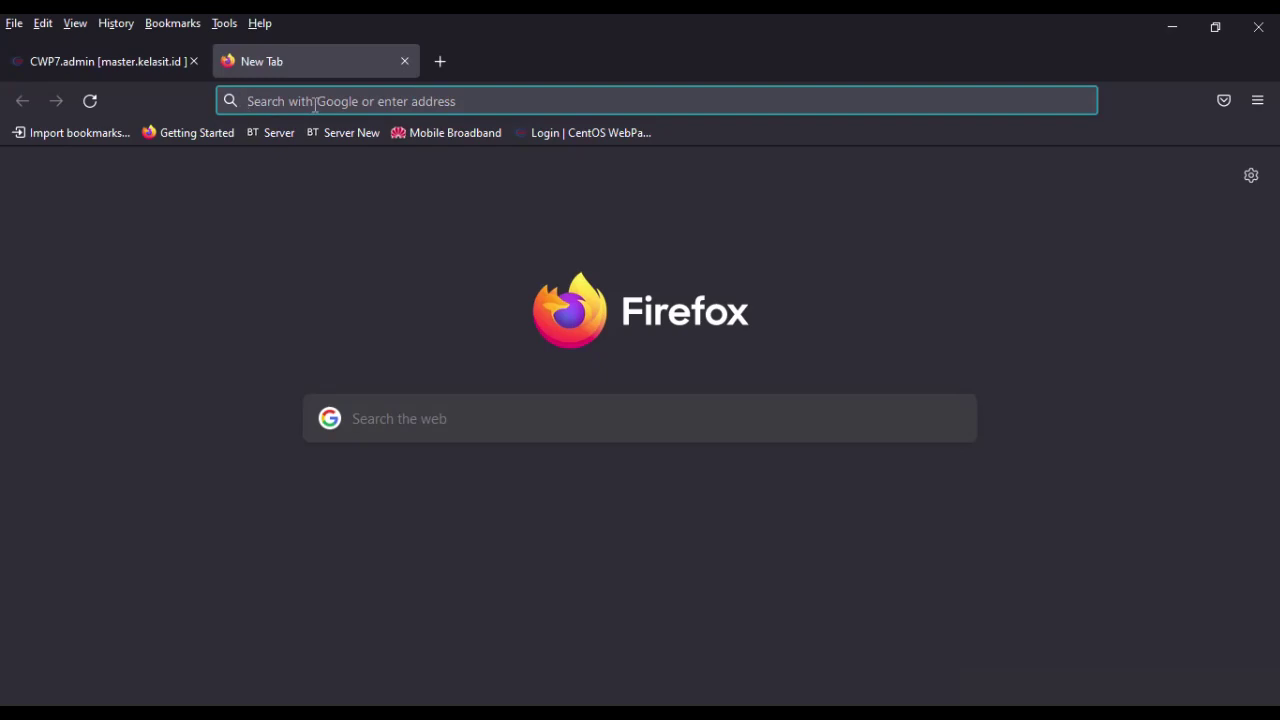
pyautogui.write('mahmudalfauzi.com:2083/')
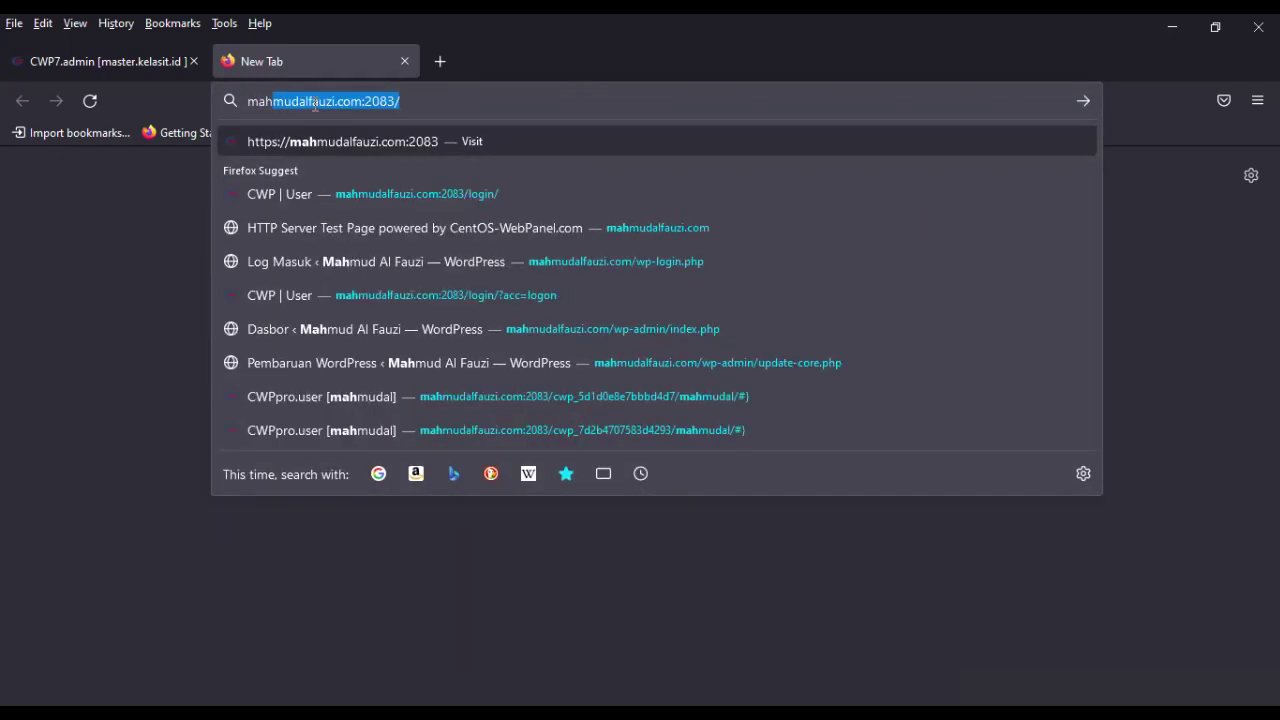
pyautogui.press('End')
pyautogui.press('BackSpace')
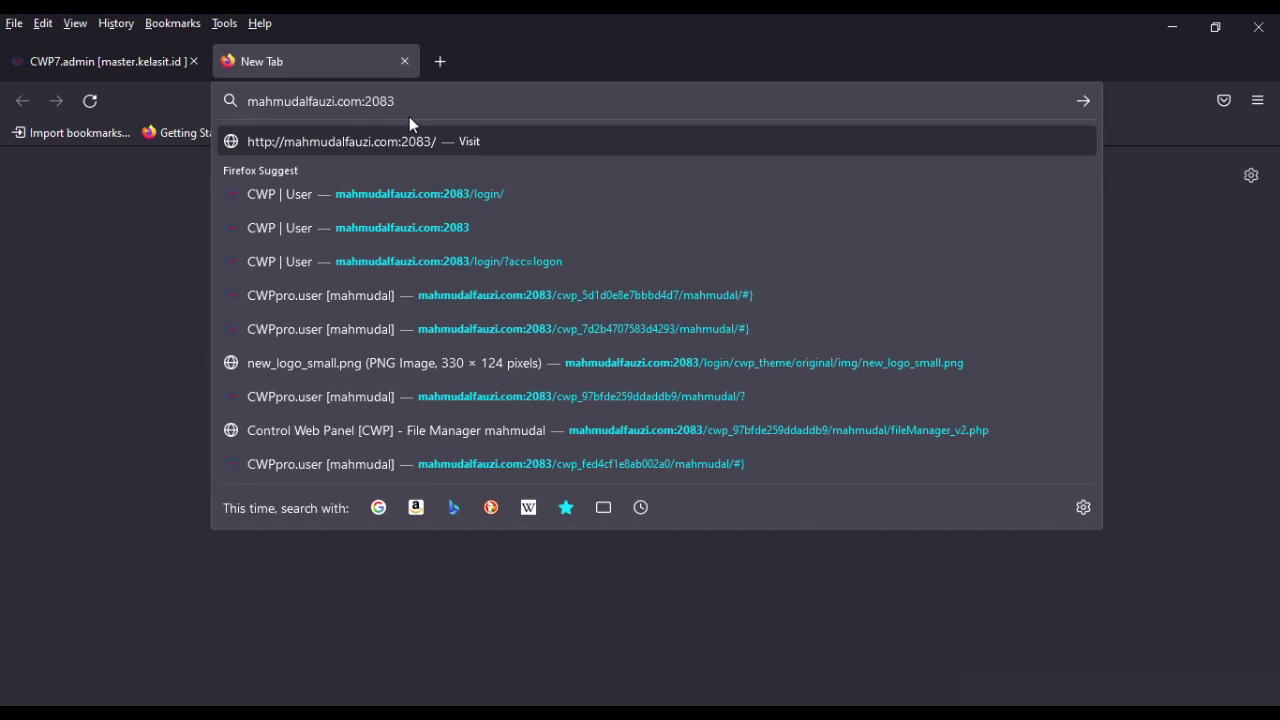
pyautogui.hotkey('ctrl', 'Tab')
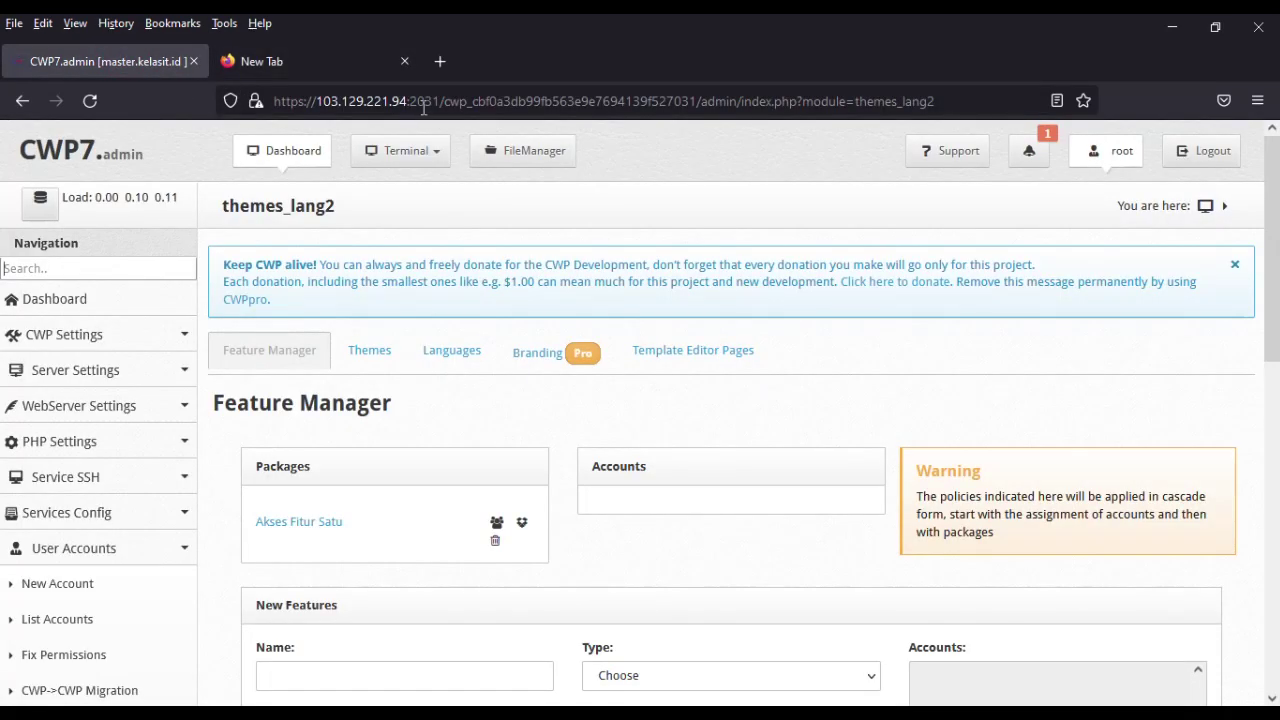
pyautogui.click(336, 63)
pyautogui.press('Return')
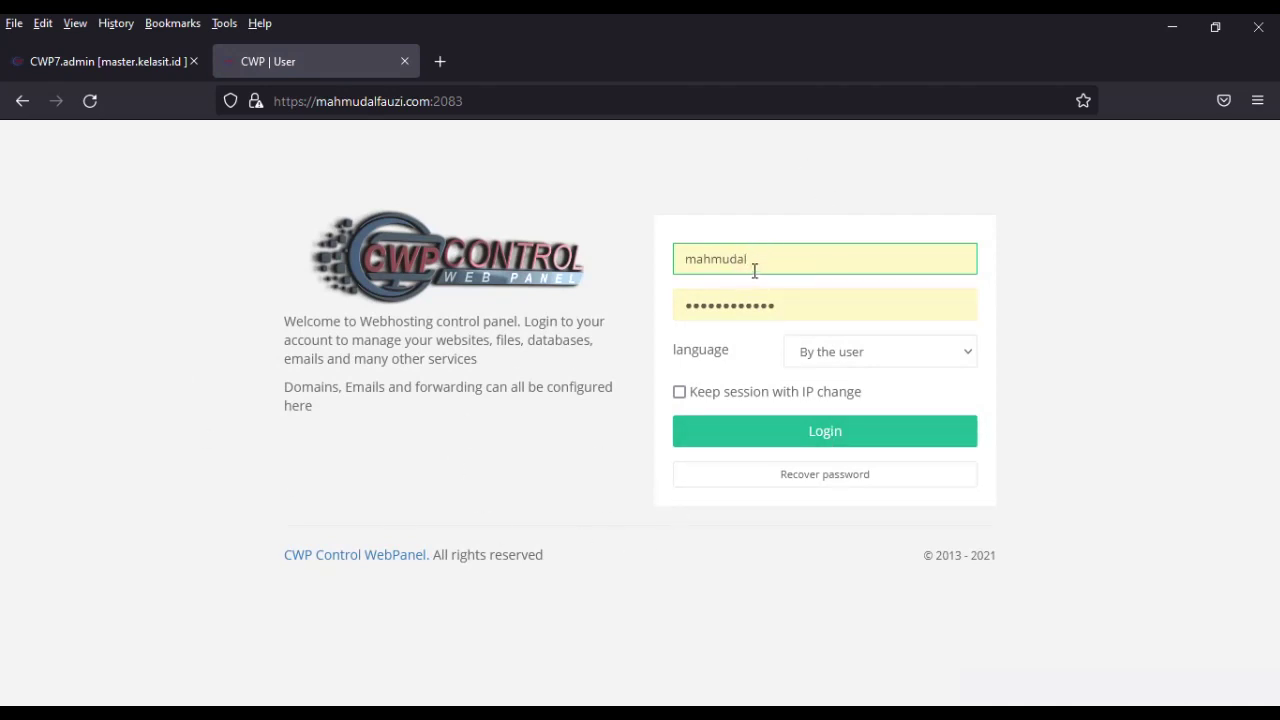
pyautogui.click(824, 436)
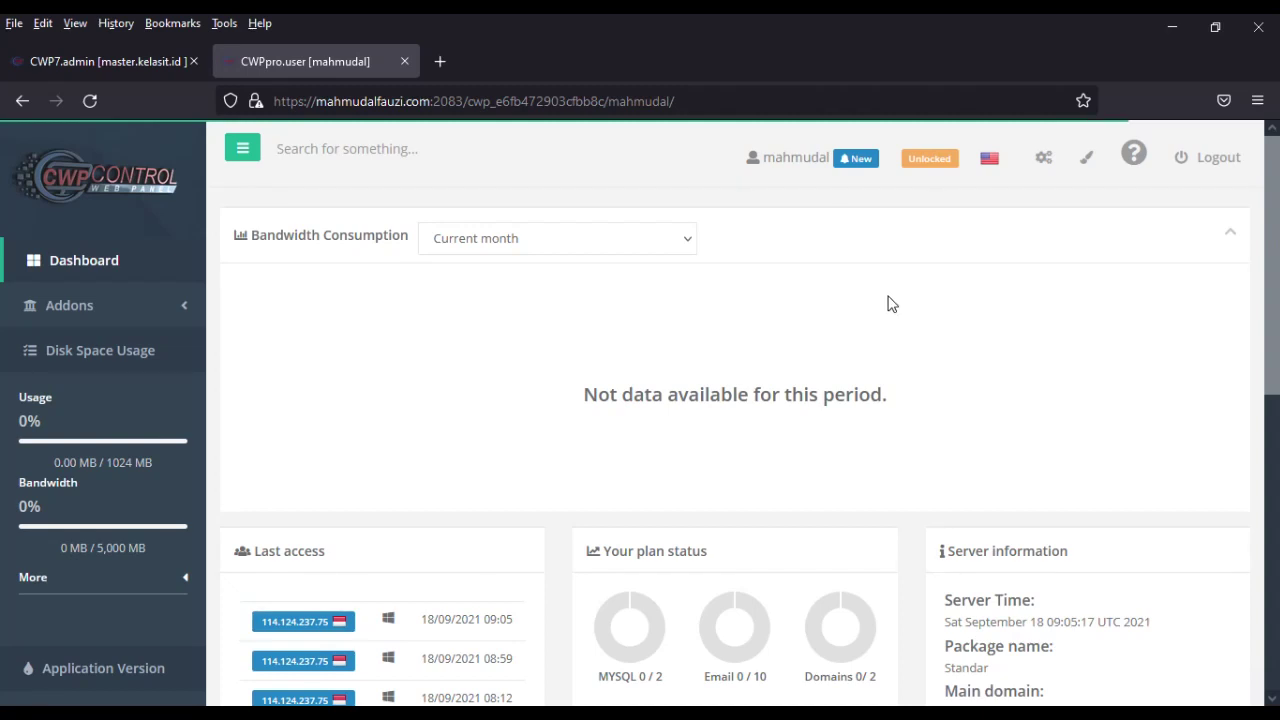
# Examine the user panel dashboard to check which menu entries and module sections the Standar package account can access
pyautogui.scroll(-6, 489, 323)
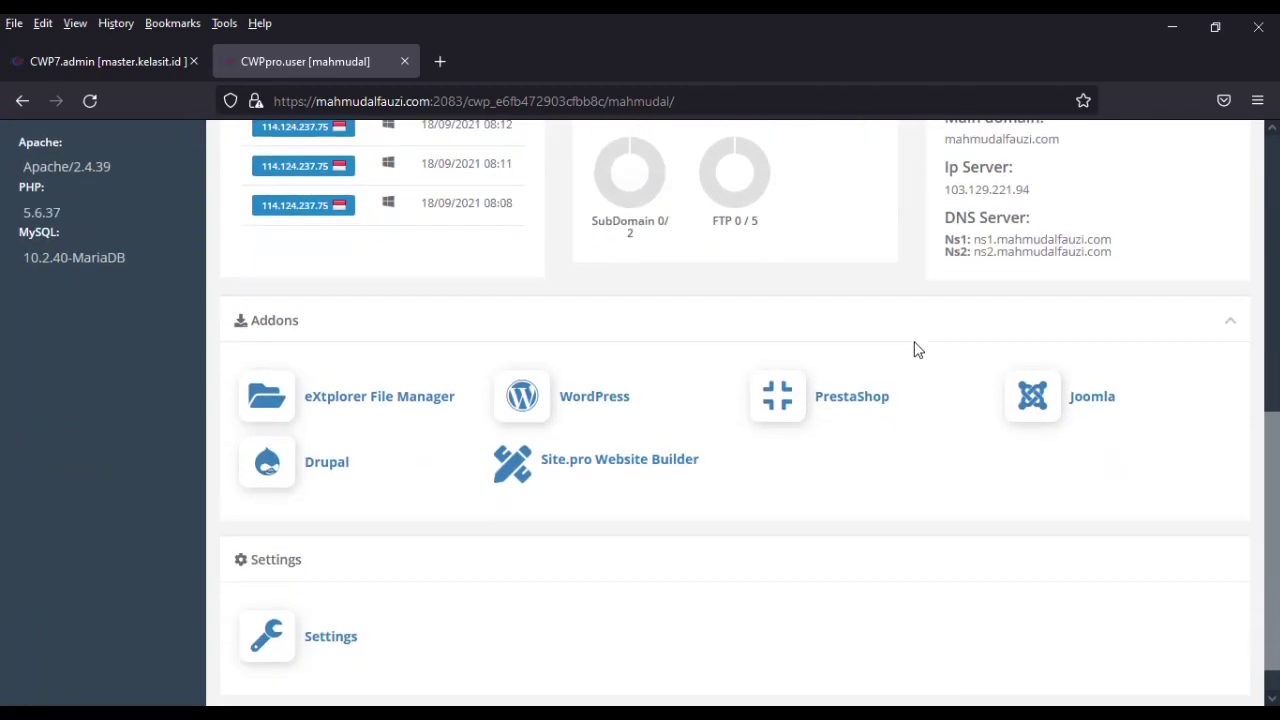
pyautogui.scroll(6, 520, 480)
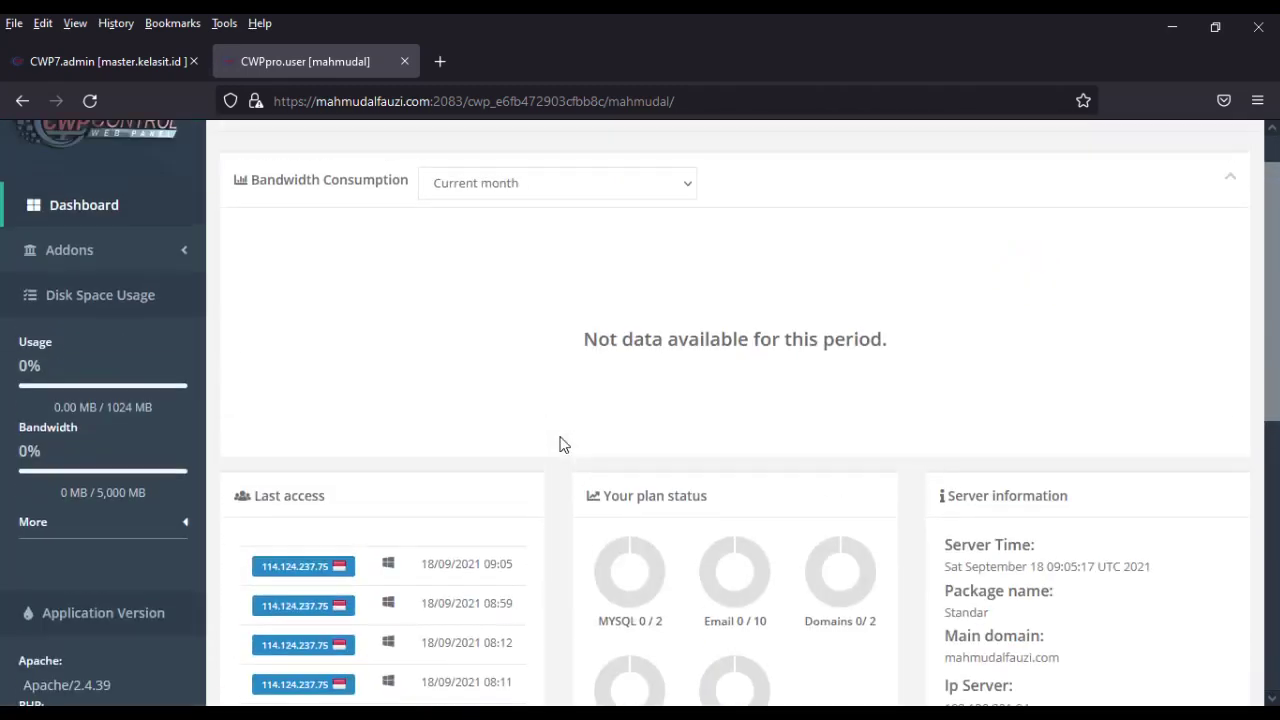
pyautogui.scroll(1, 563, 444)
pyautogui.scroll(-6, 563, 444)
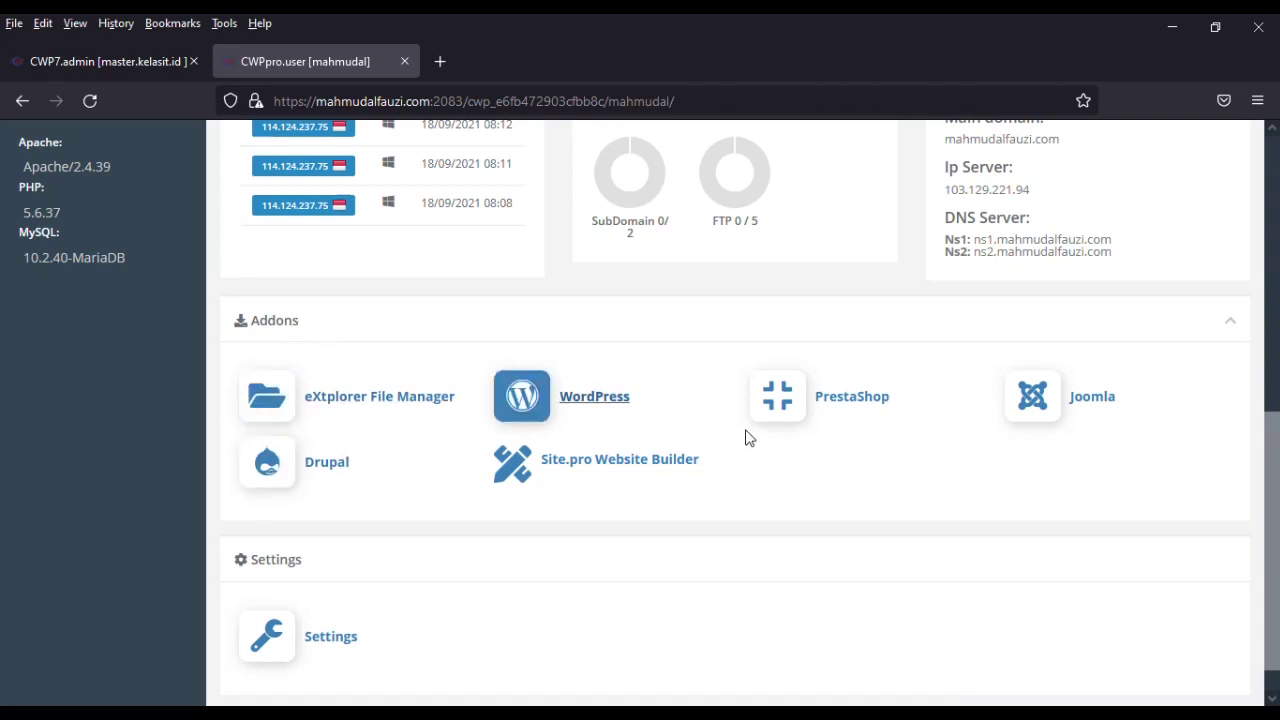
pyautogui.scroll(-1, 700, 500)
pyautogui.scroll(-1, 669, 554)
pyautogui.scroll(5, 677, 537)
pyautogui.scroll(-5, 683, 526)
pyautogui.scroll(1, 683, 528)
pyautogui.scroll(5, 684, 528)
pyautogui.scroll(-6, 683, 517)
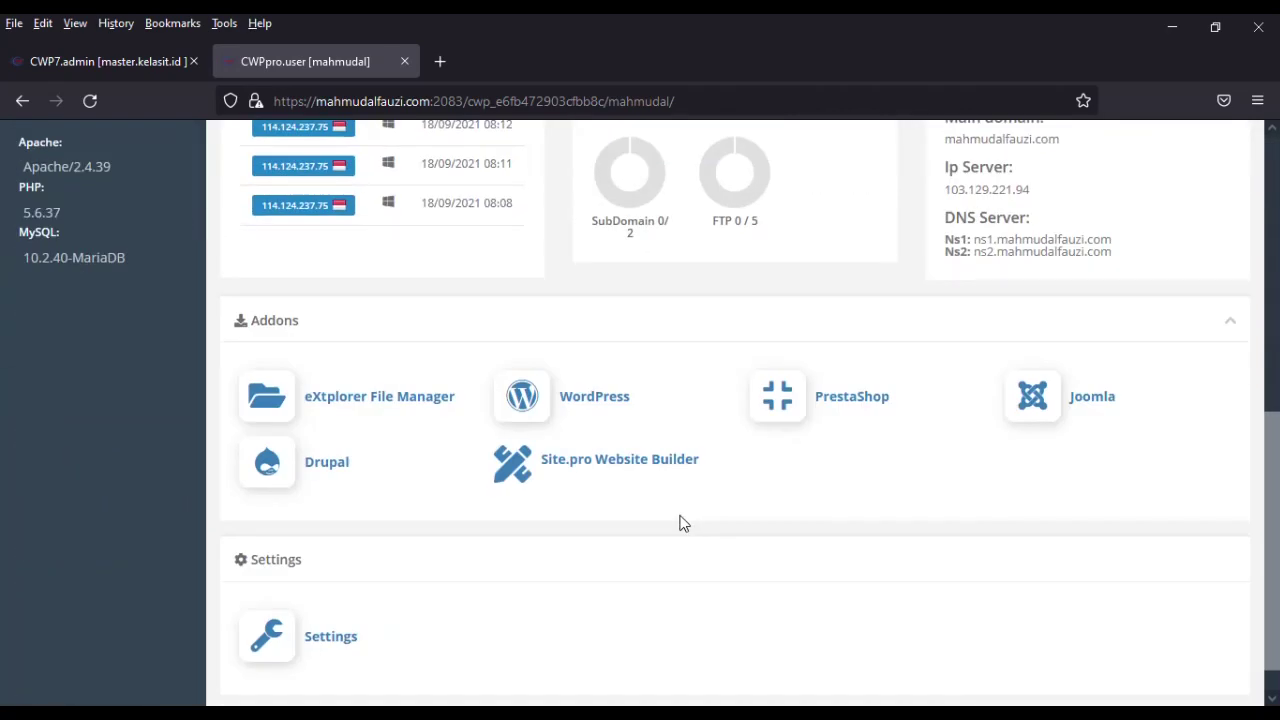
pyautogui.scroll(5, 702, 662)
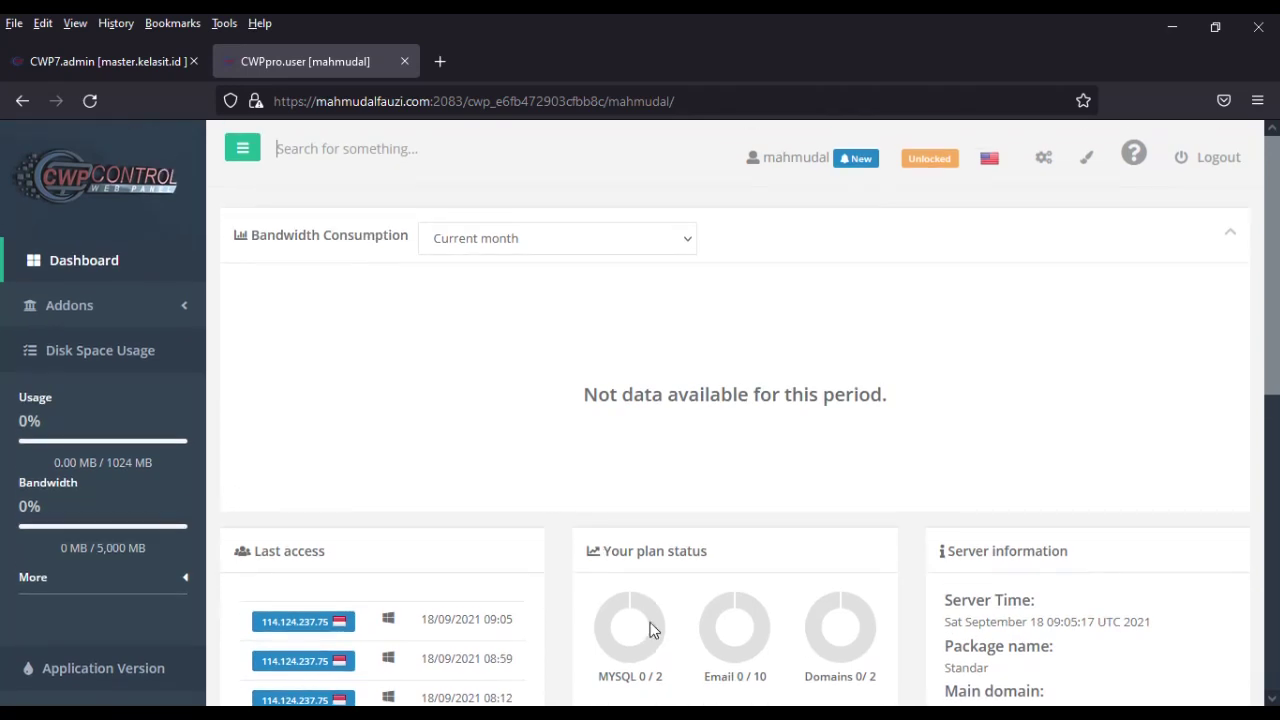
pyautogui.scroll(-3, 580, 550)
pyautogui.scroll(-3, 575, 562)
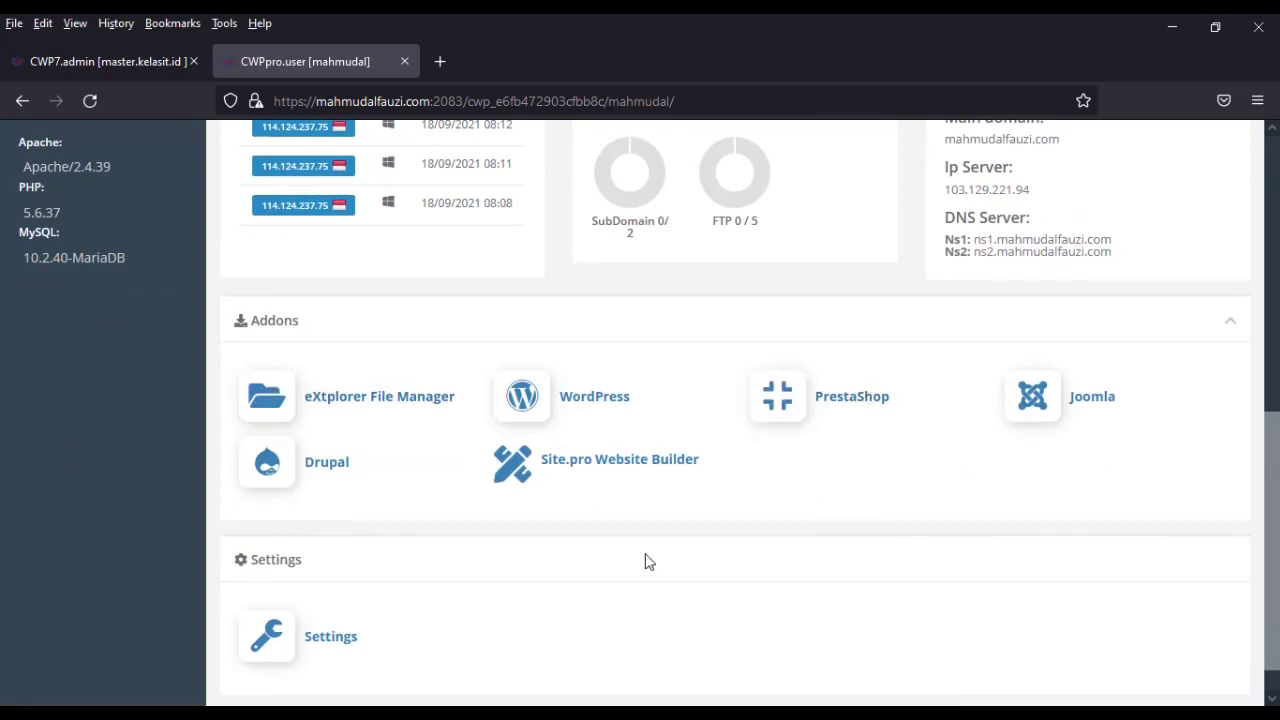
# Return to the admin panel's Feature Manager and open the Akses Fitur Satu rule to review its enabled modules
pyautogui.click(99, 68)
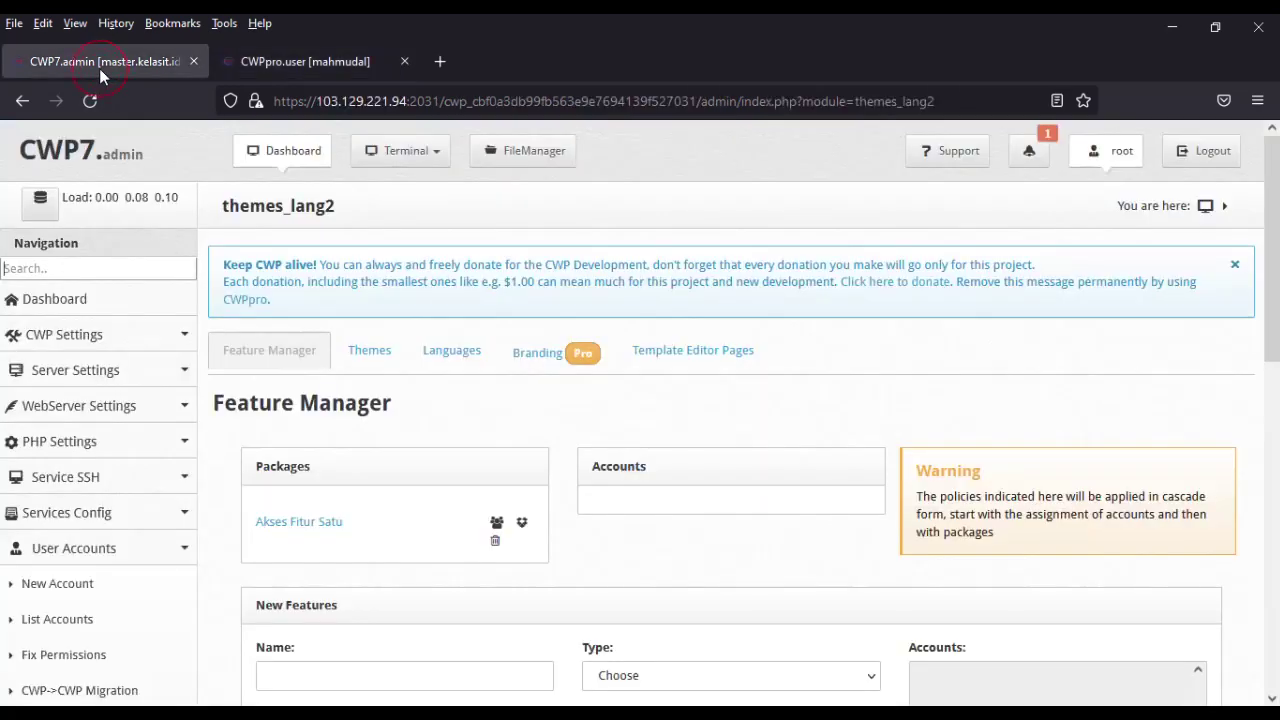
pyautogui.scroll(-2, 640, 510)
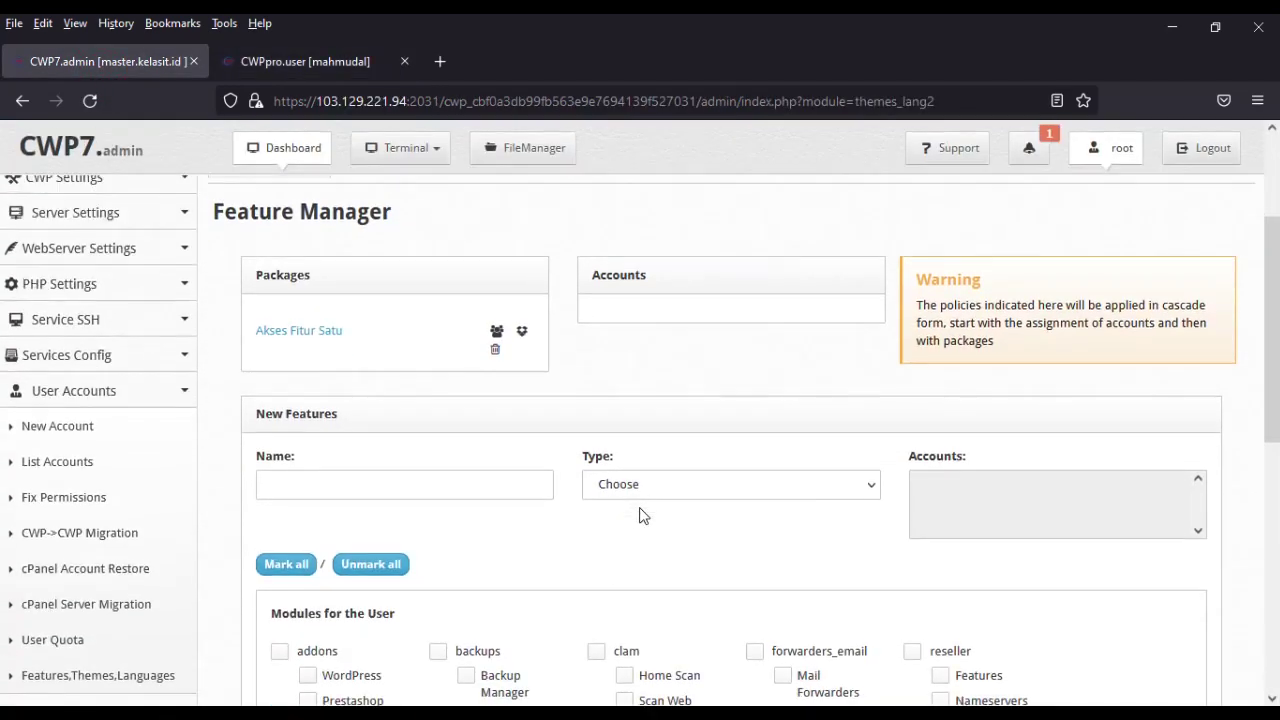
pyautogui.click(299, 331)
pyautogui.scroll(-2, 545, 580)
pyautogui.scroll(-2, 545, 580)
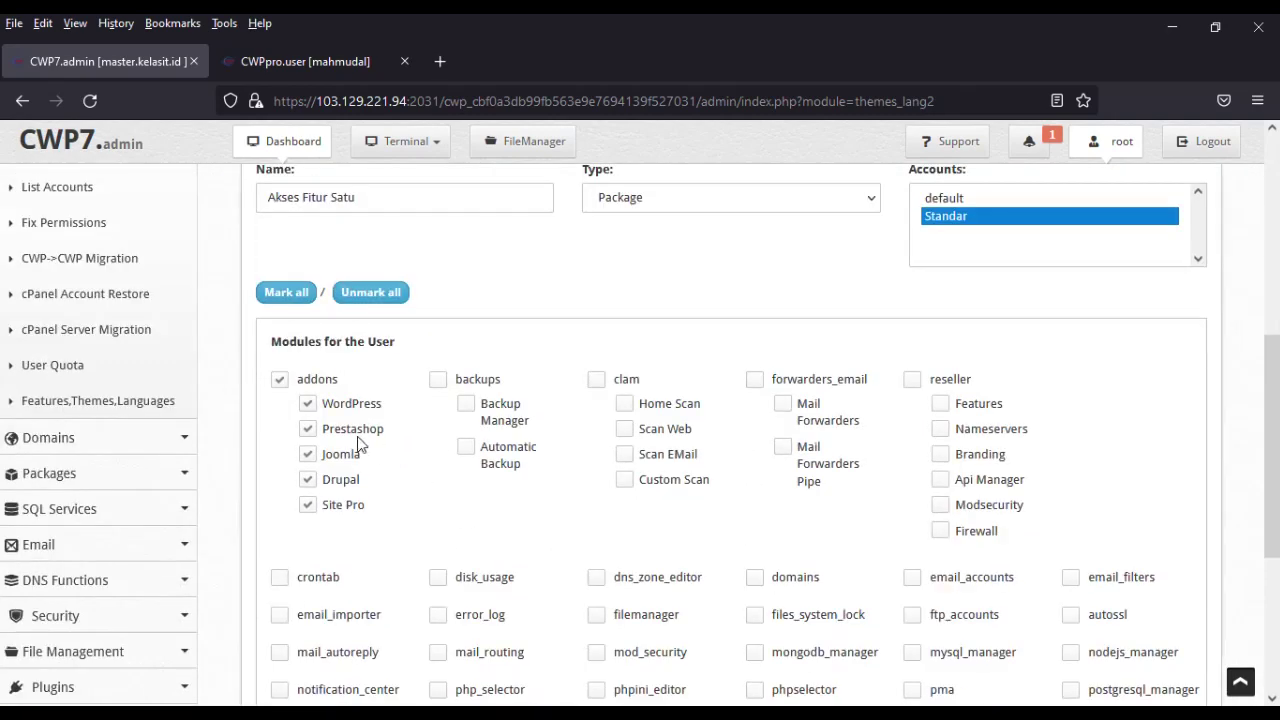
pyautogui.scroll(5, 605, 527)
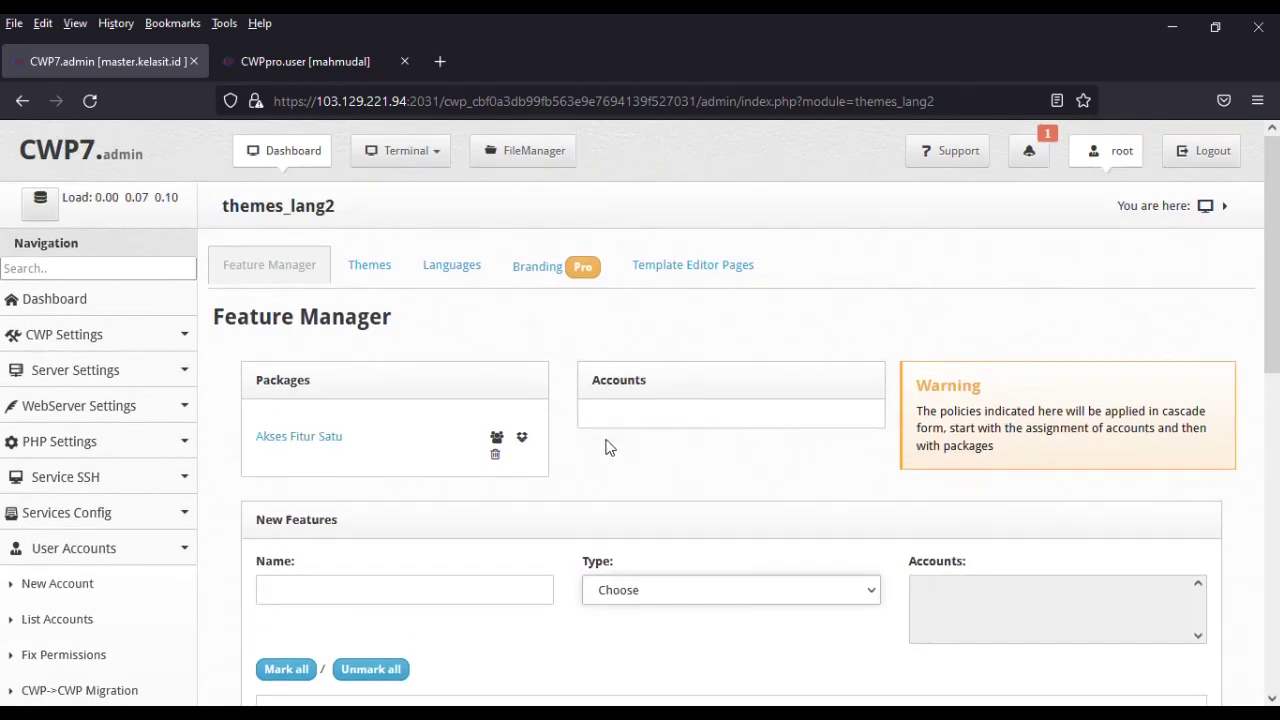
# Compare the targets offered by the Account and Package types in the New Features form, leaving the type set to Account
pyautogui.scroll(-1, 614, 540)
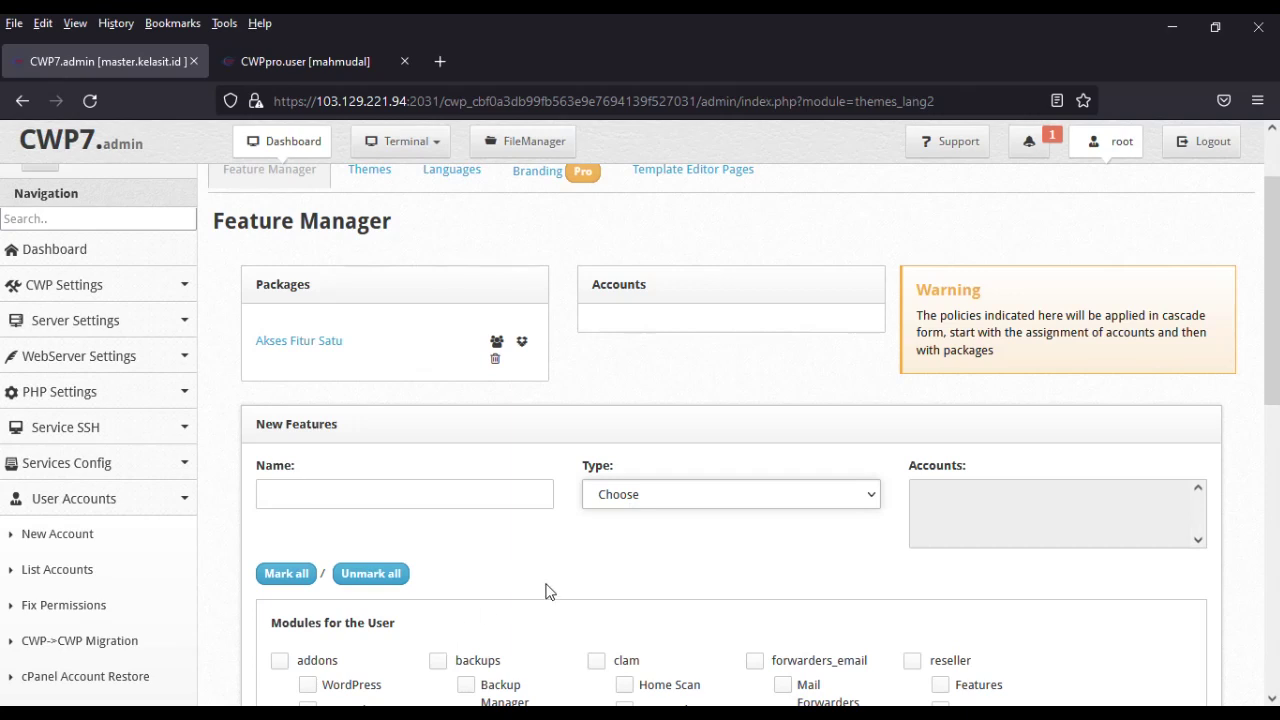
pyautogui.click(669, 494)
pyautogui.click(658, 547)
pyautogui.click(786, 500)
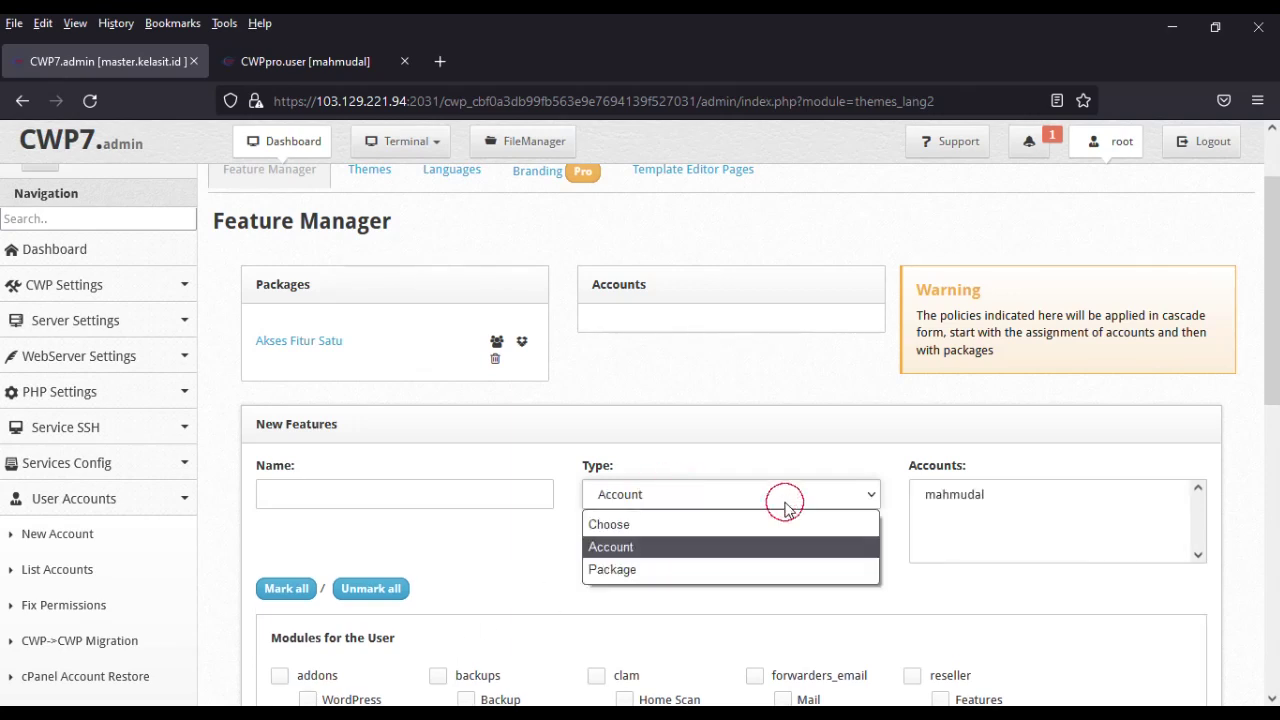
pyautogui.click(697, 568)
pyautogui.click(700, 502)
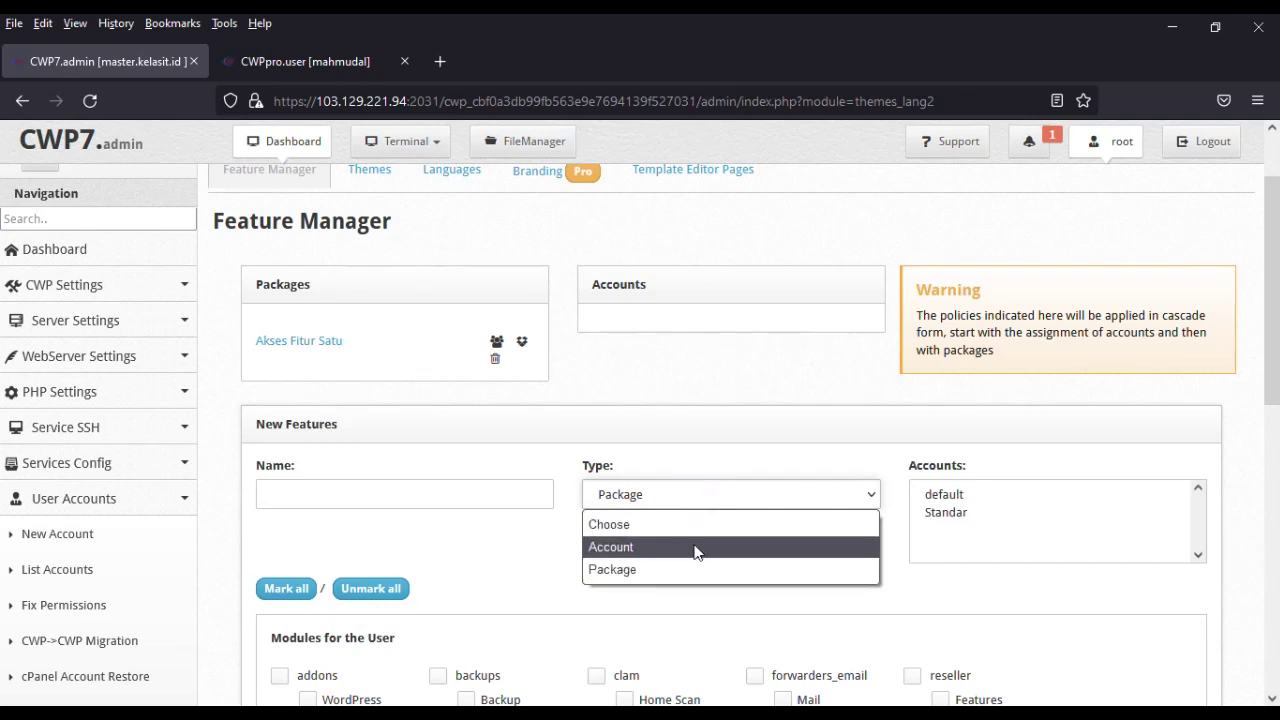
pyautogui.click(697, 547)
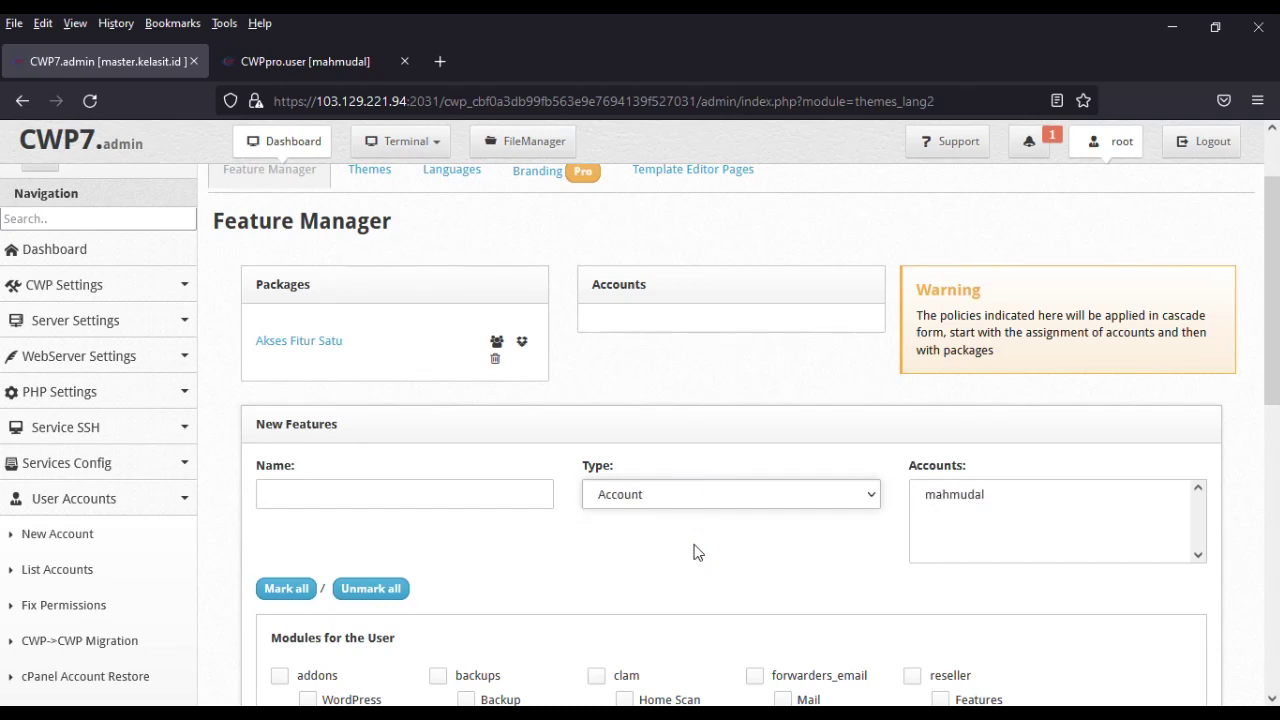
pyautogui.scroll(2, 695, 556)
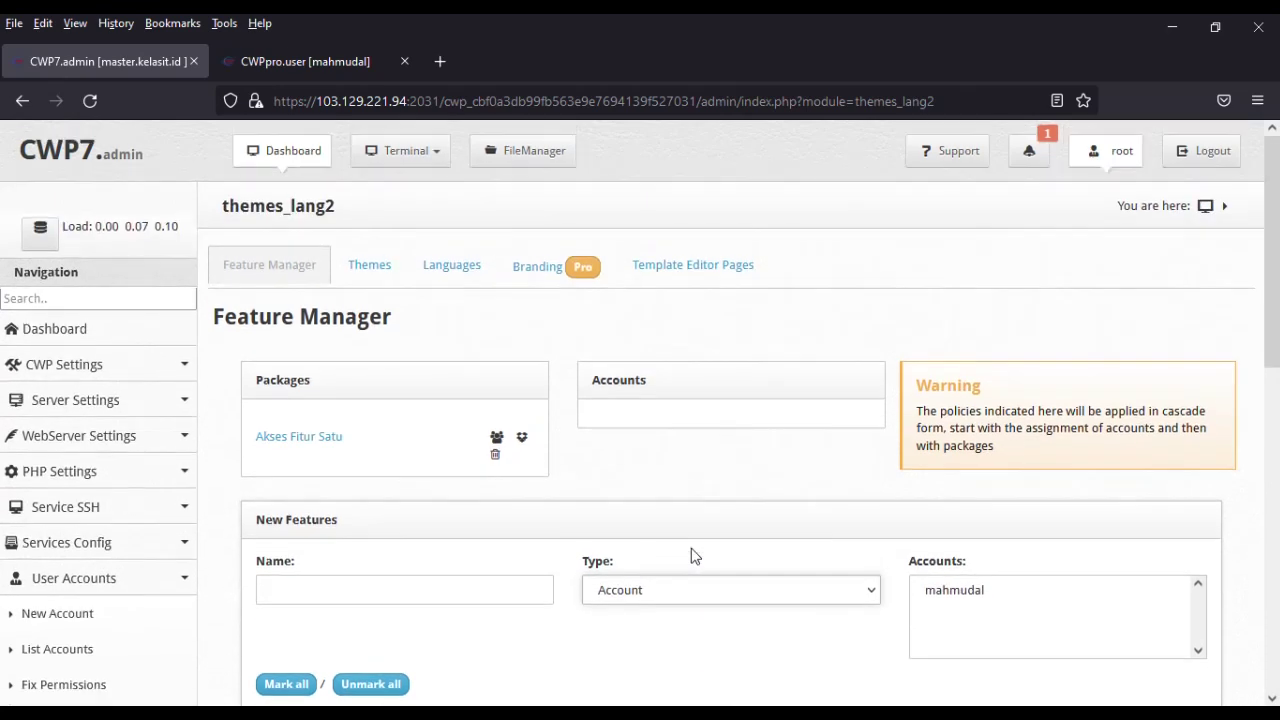